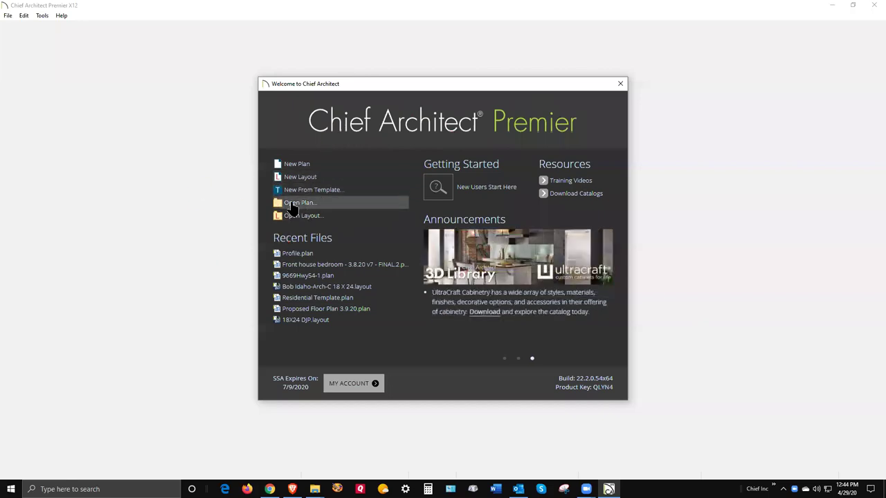
Open the Profile.plan file from the Chief Architect Premier X12 Data Templates folder
click(302, 203)
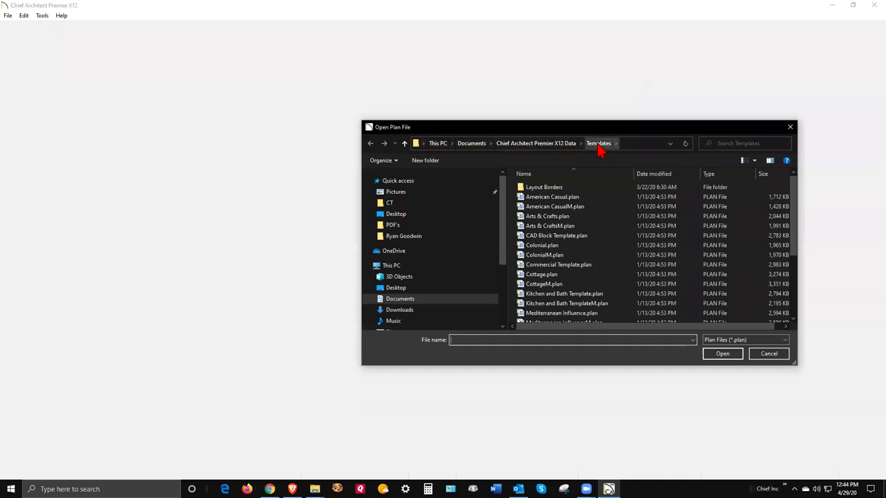
scroll(604, 190, down, 3)
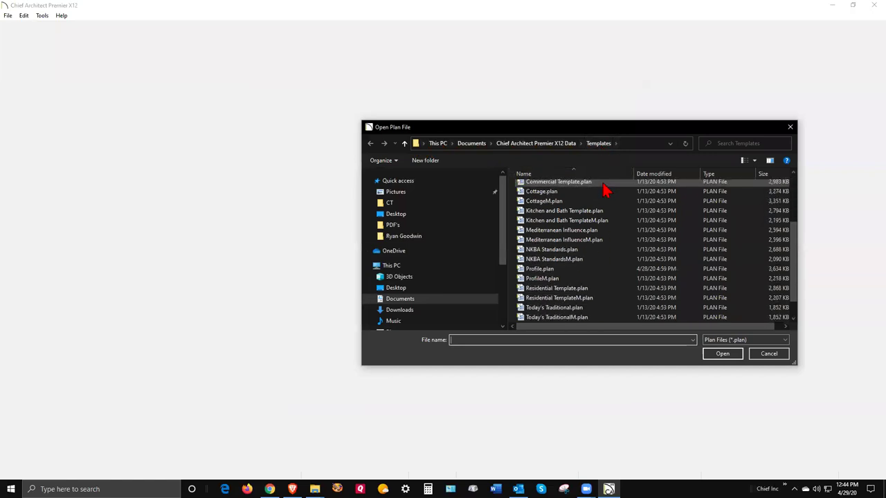
click(537, 272)
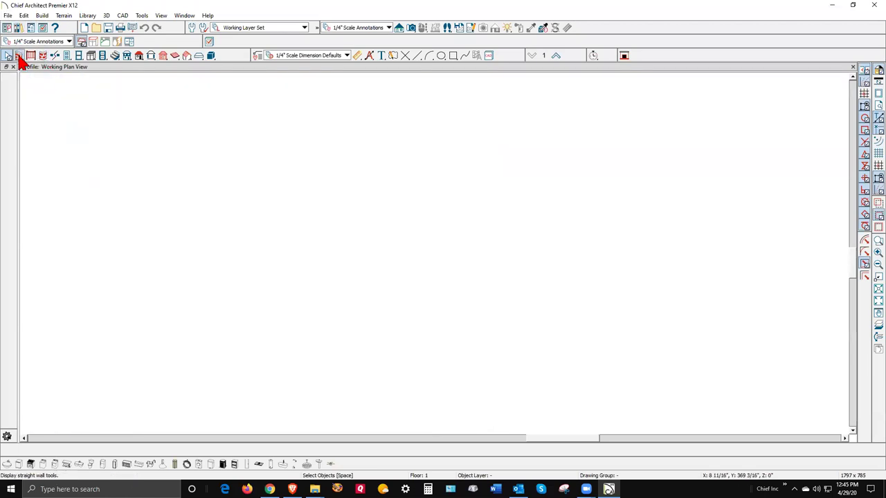
Open the default settings for exterior walls and show their wall type options
double_click(19, 57)
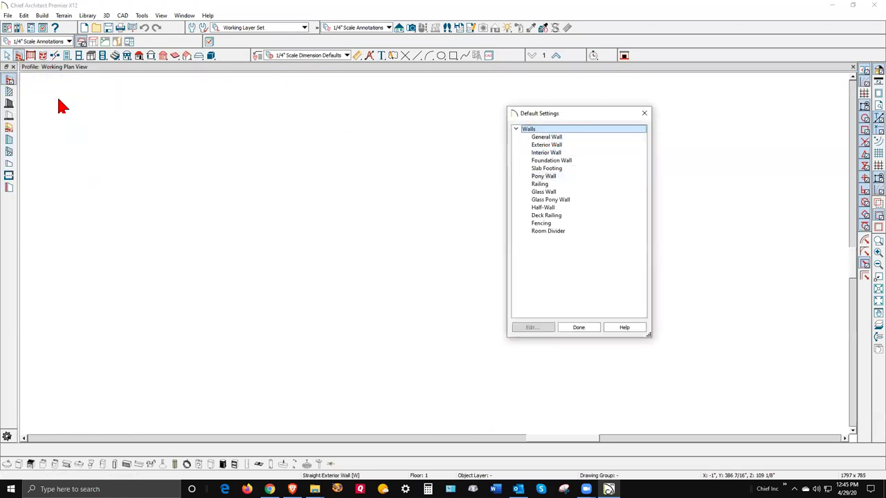
click(551, 144)
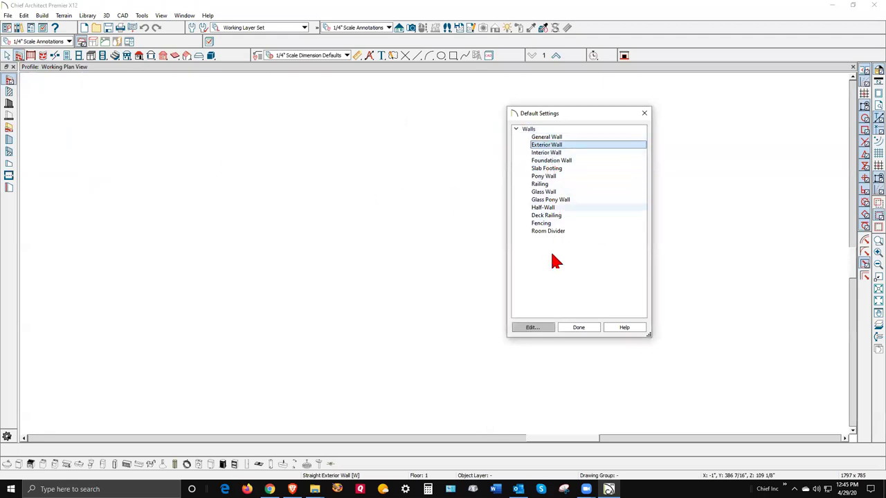
click(534, 327)
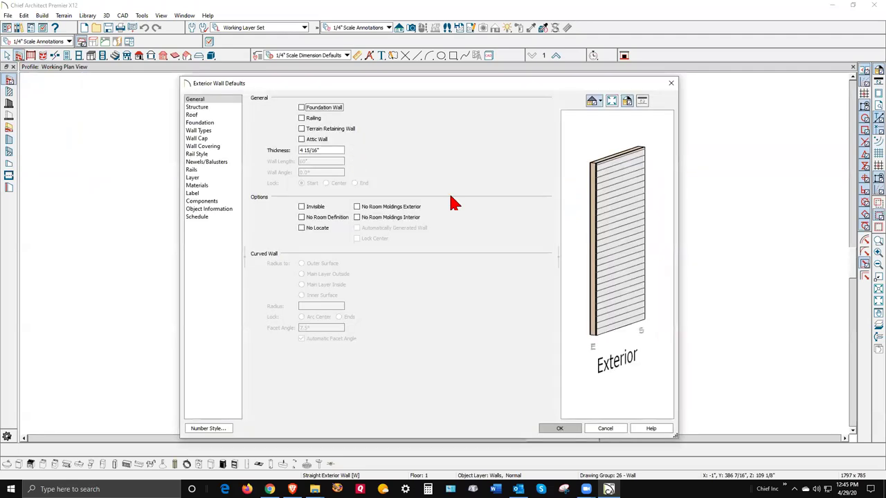
click(202, 130)
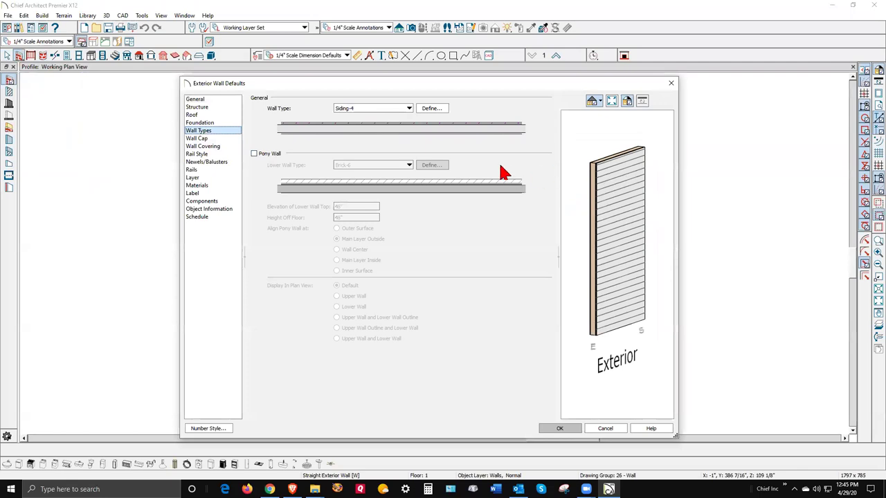
Duplicate the Siding-4 wall type definition and name the copy "Siding-4, T-111"
click(430, 110)
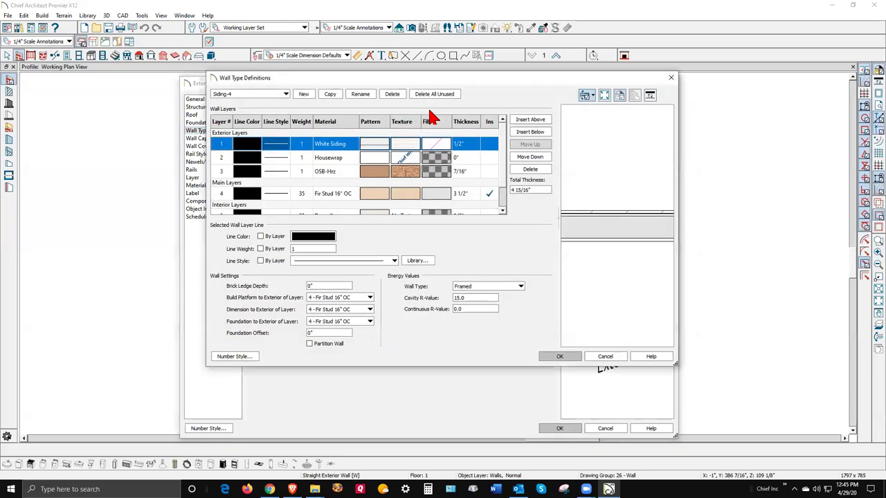
click(331, 96)
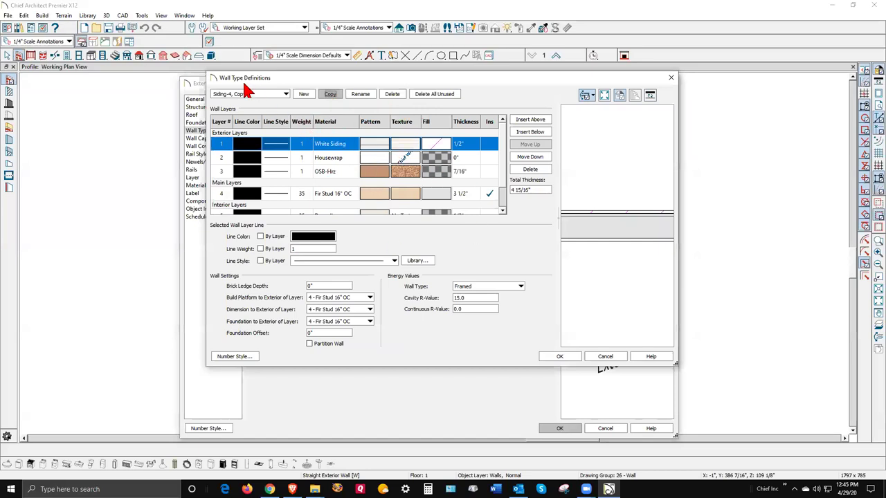
drag(235, 94, 259, 92)
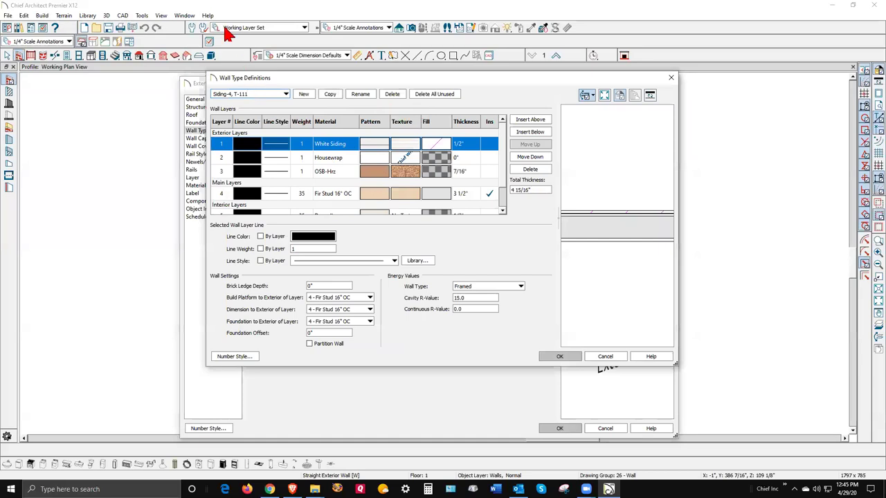
Open material selection for the outermost White Siding layer and preview Cream Board & Batten from the Siding & Paneling library
click(383, 146)
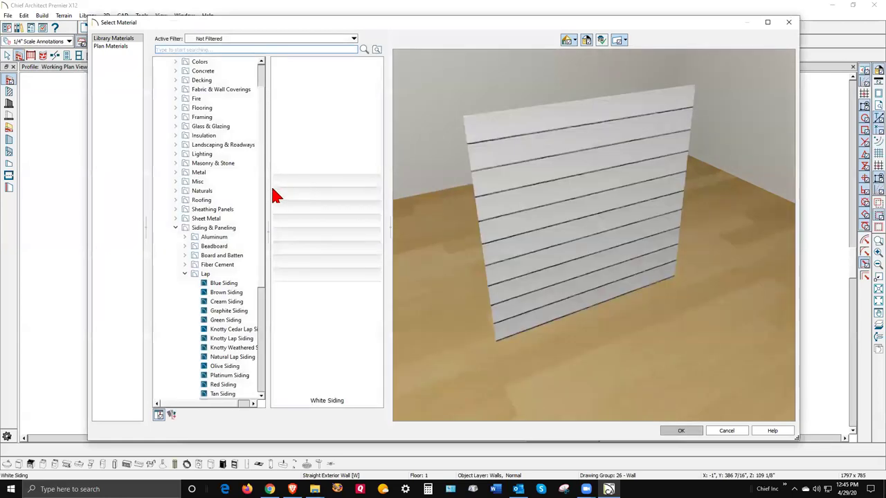
click(185, 273)
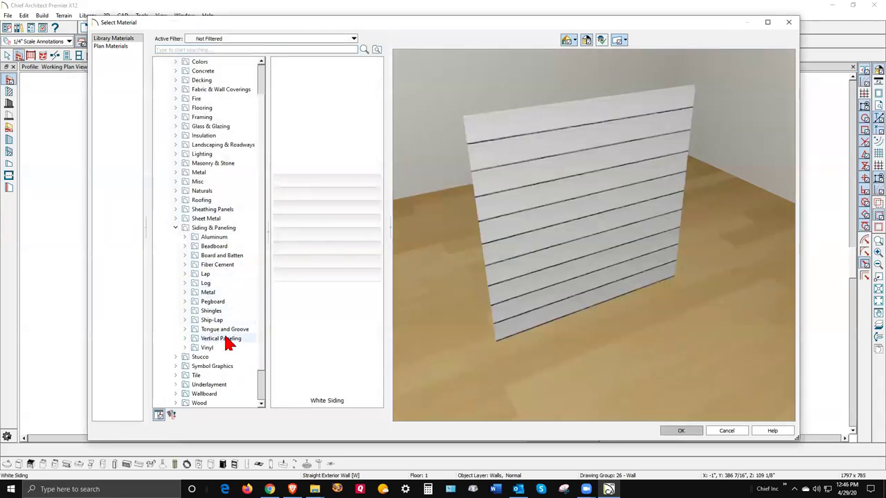
click(184, 255)
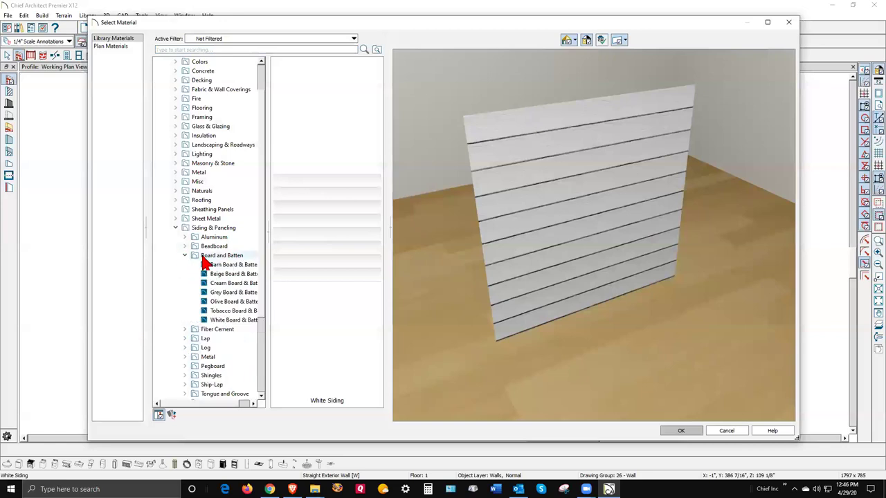
click(197, 256)
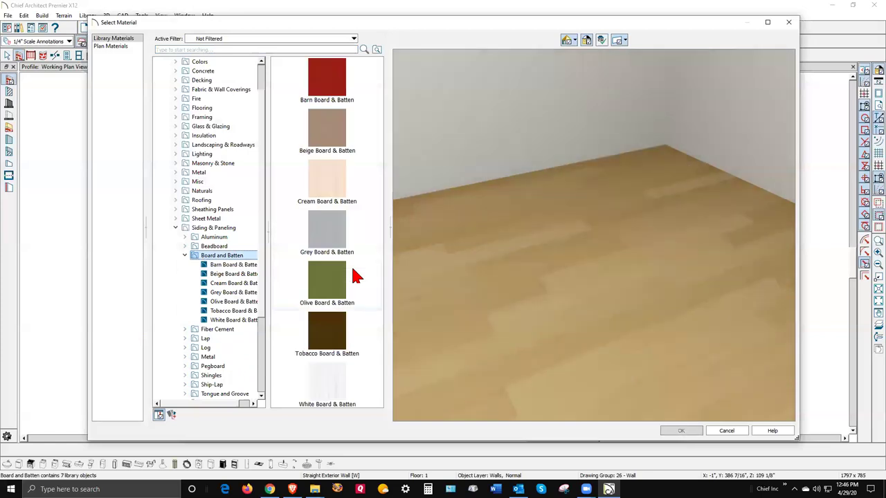
click(330, 192)
drag(586, 196, 585, 262)
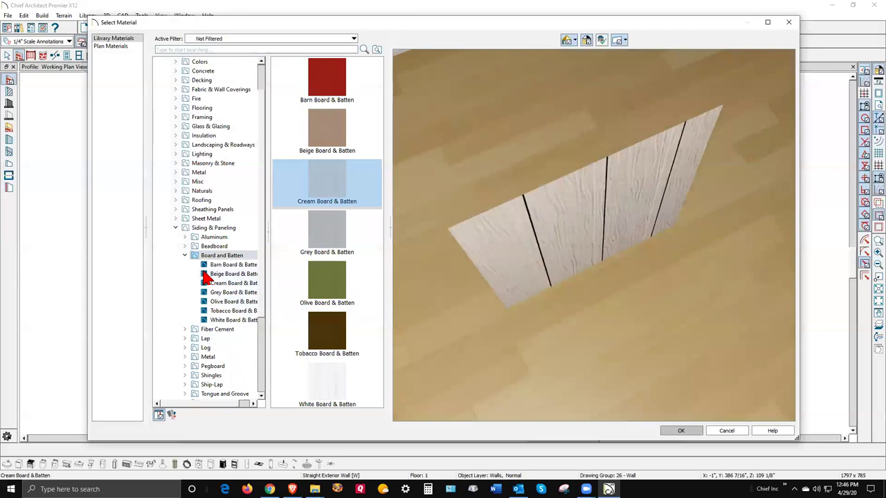
Preview the White, Tobacco and Olive Board & Batten materials one after another
scroll(194, 275, down, 2)
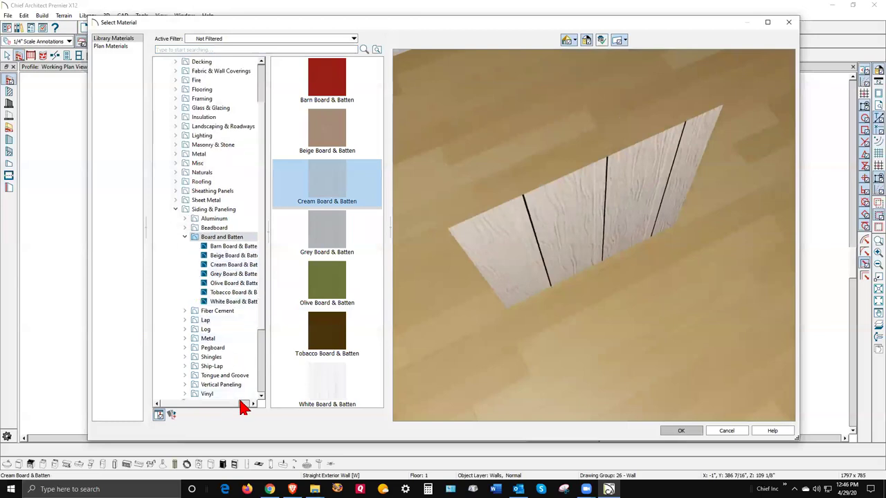
drag(233, 404, 253, 405)
click(232, 302)
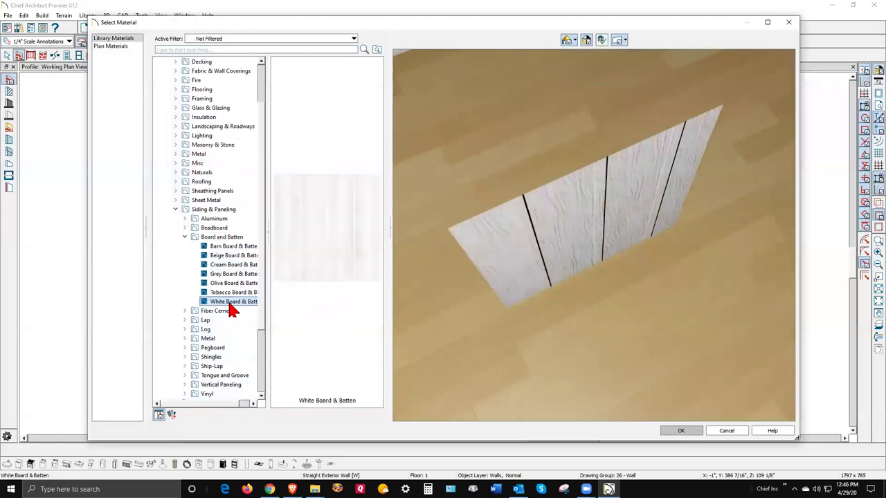
click(232, 292)
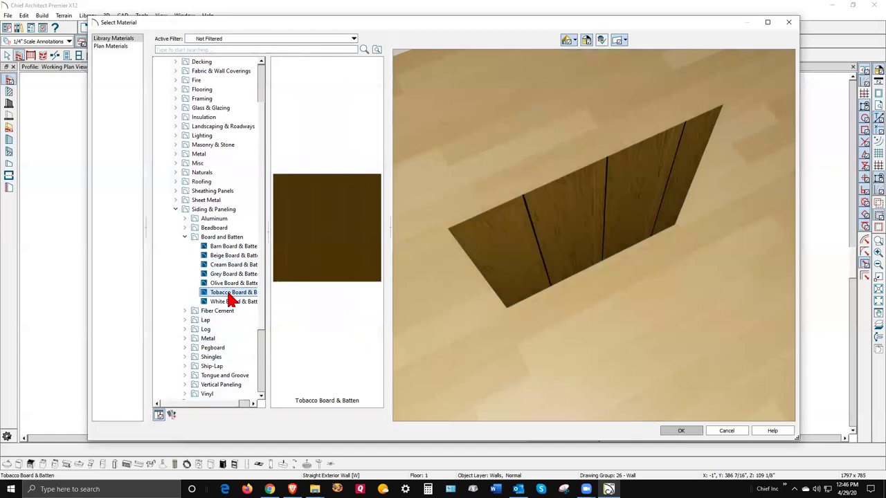
click(239, 283)
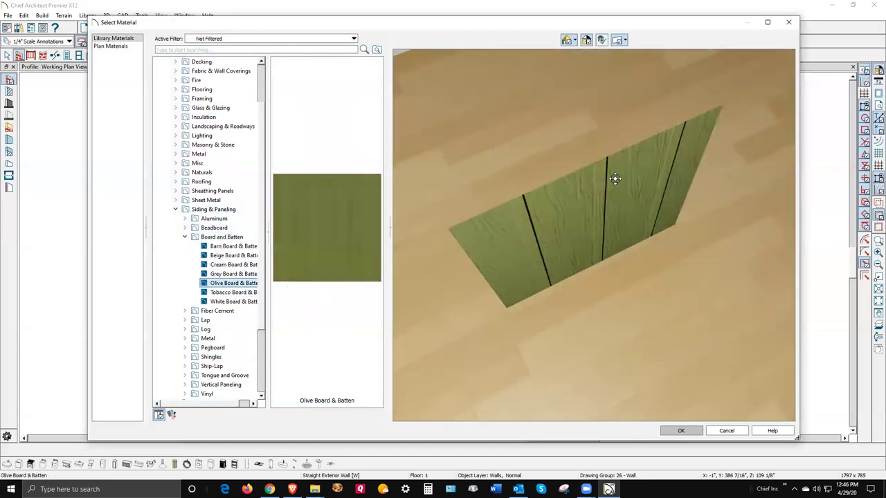
Preview Vertical Paneling Grey, and look over the Siding & Paneling categories and the Tongue and Groove materials
click(184, 237)
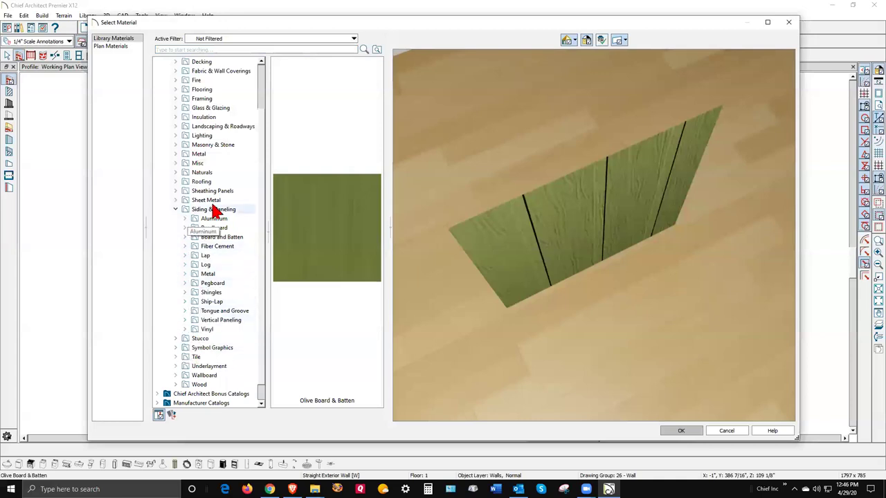
click(212, 323)
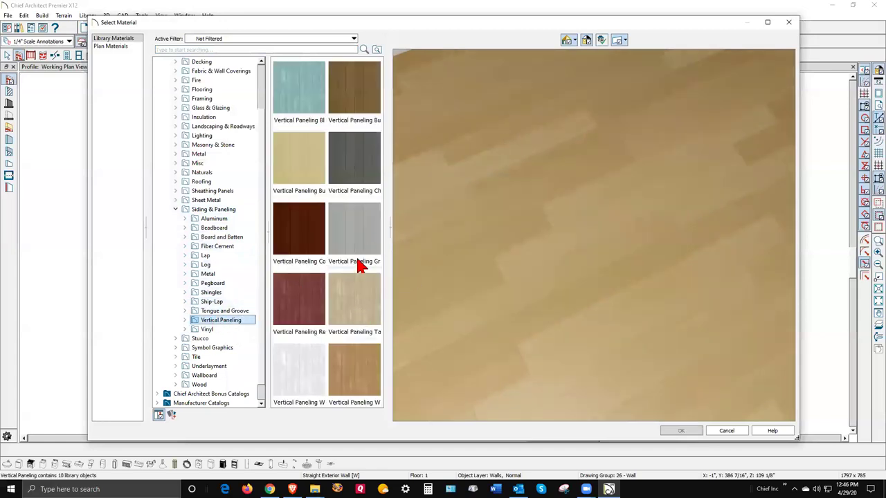
click(363, 232)
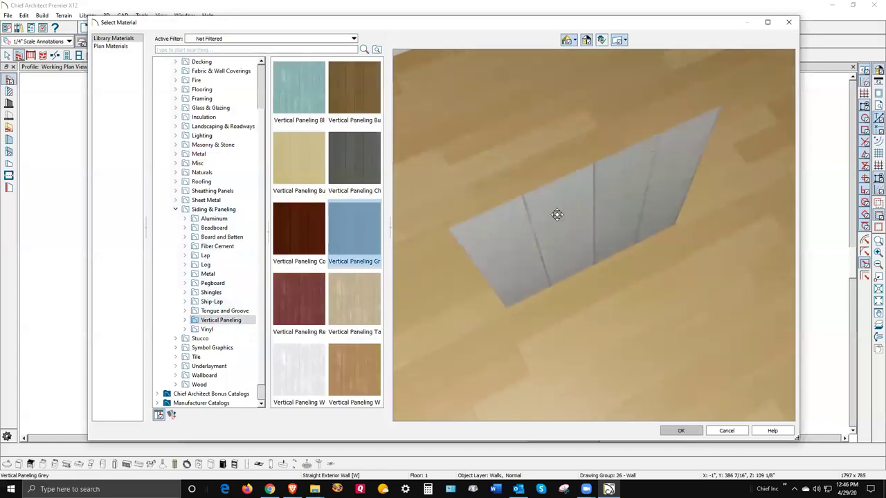
drag(555, 212, 553, 194)
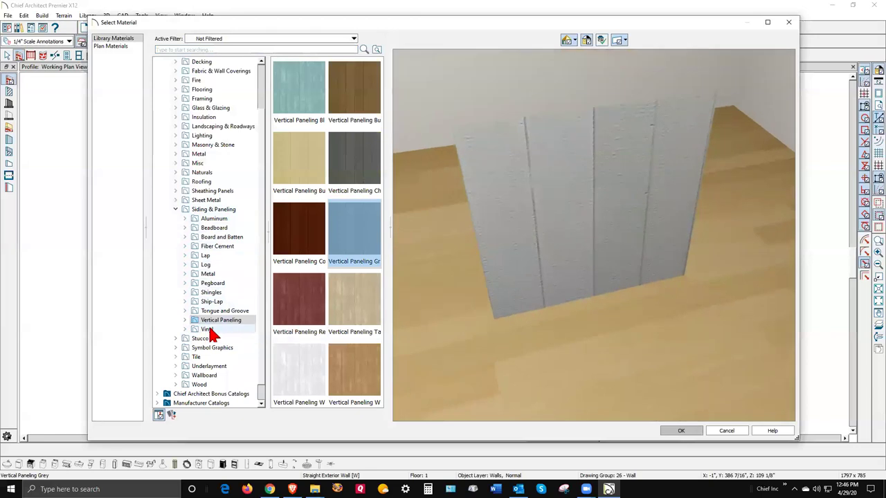
click(169, 210)
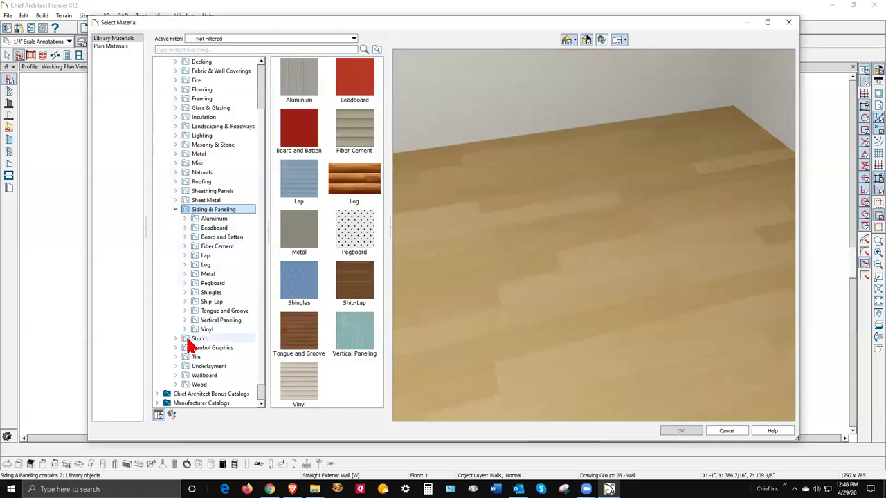
click(220, 317)
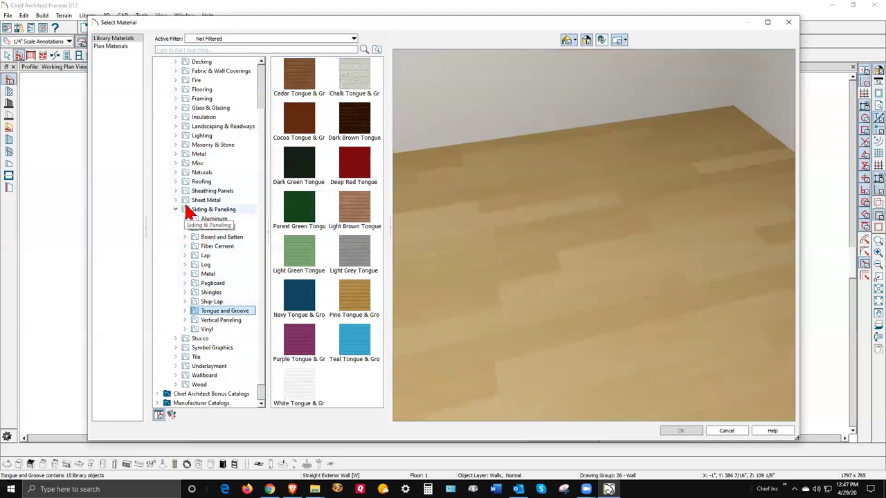
Return to the Board and Batten materials and preview Barn and White Board & Batten
click(186, 237)
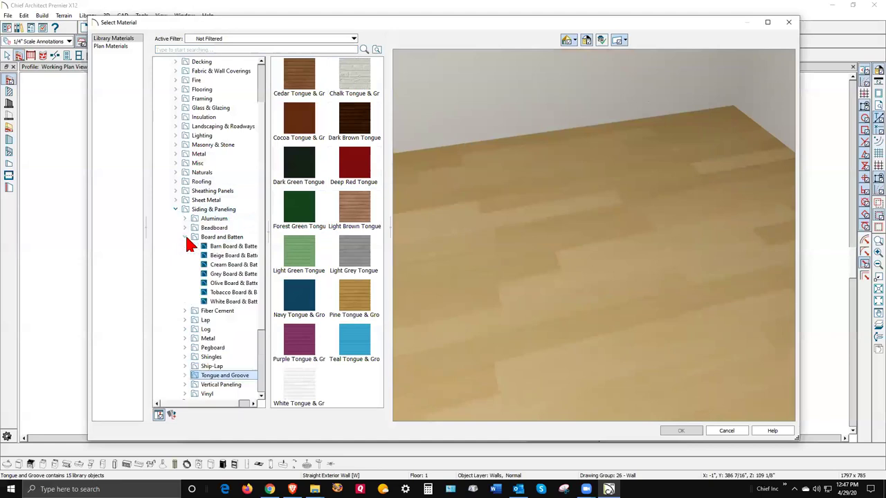
click(207, 246)
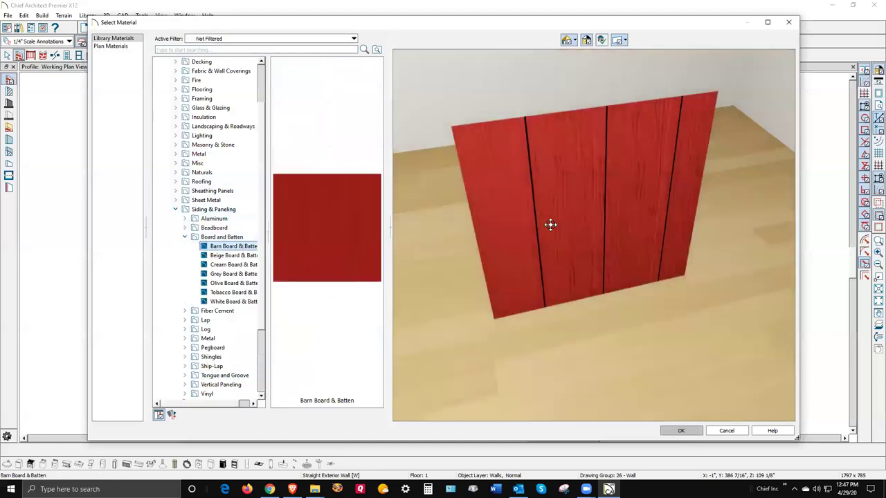
drag(550, 224, 495, 165)
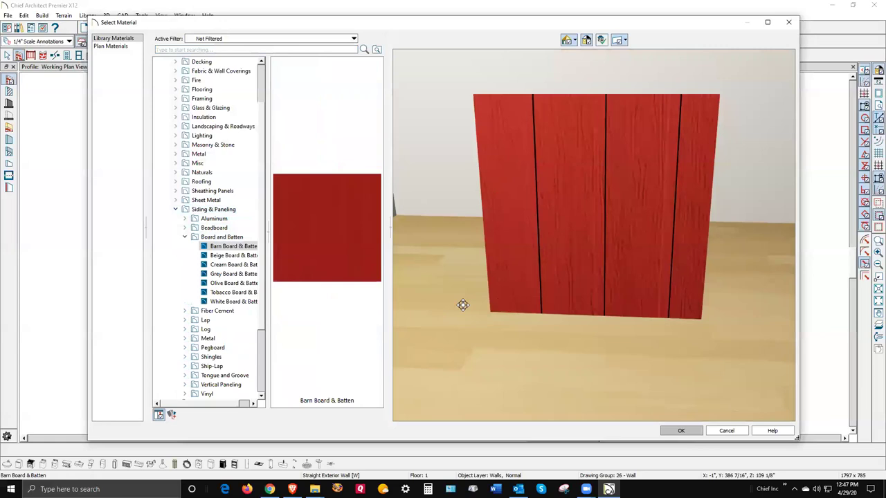
click(235, 301)
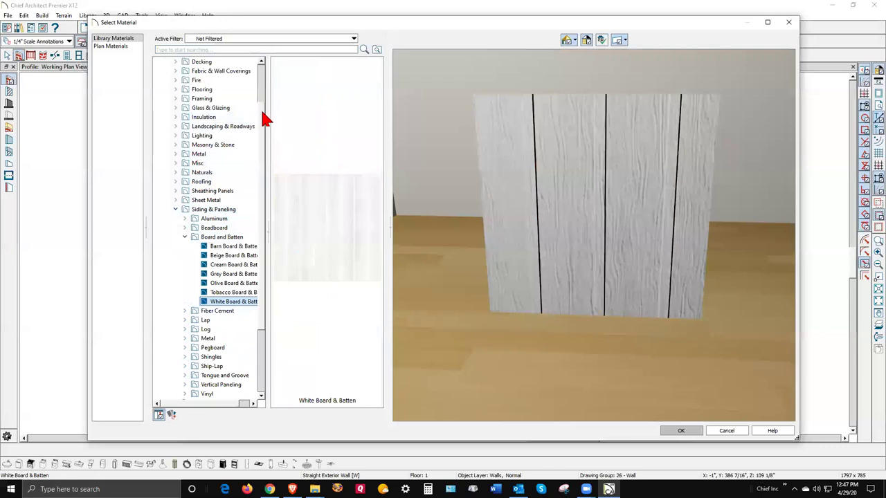
Preview the white paint with burnt umber glaze and Steel siding materials in the user catalog's -My Textures folder
scroll(266, 119, down, 3)
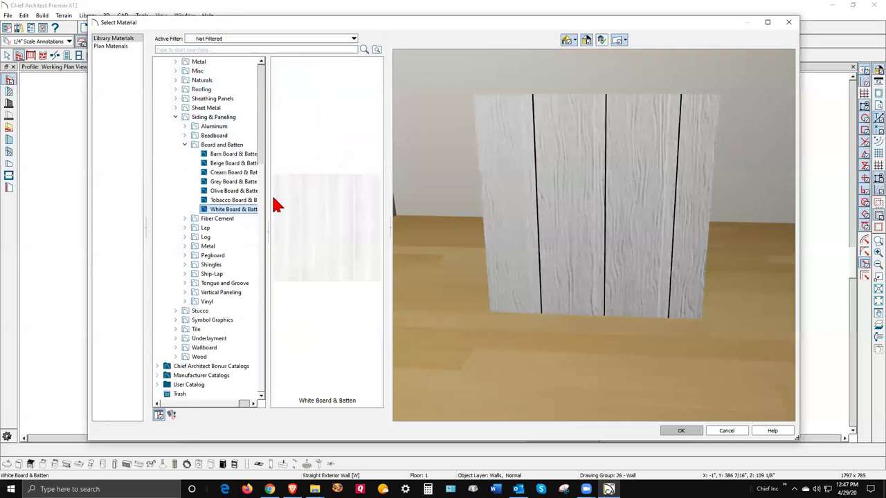
click(175, 117)
click(166, 71)
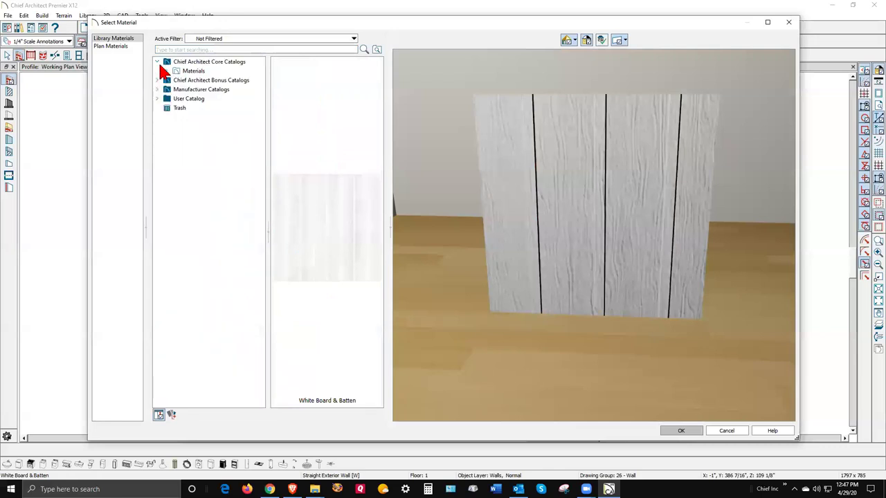
click(157, 63)
click(158, 89)
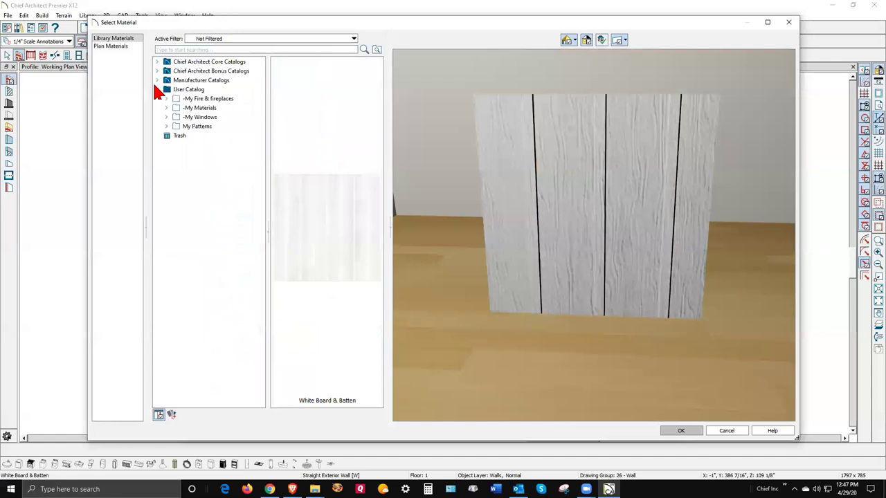
click(167, 109)
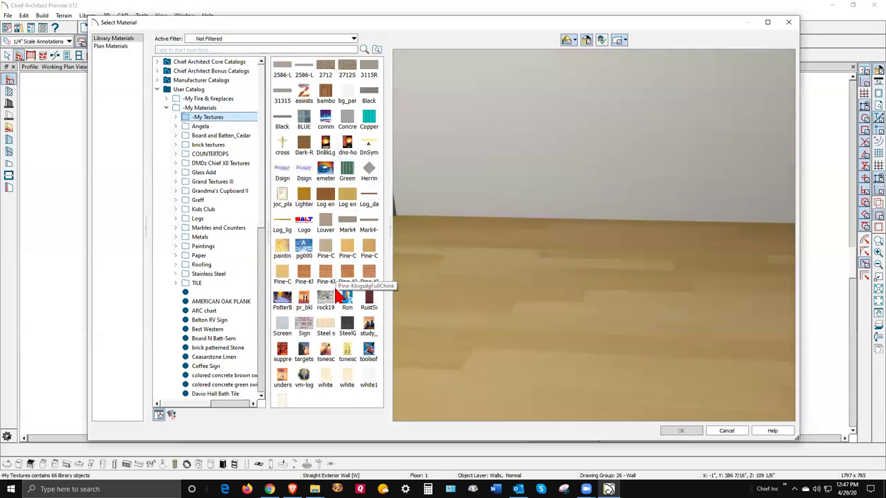
click(326, 379)
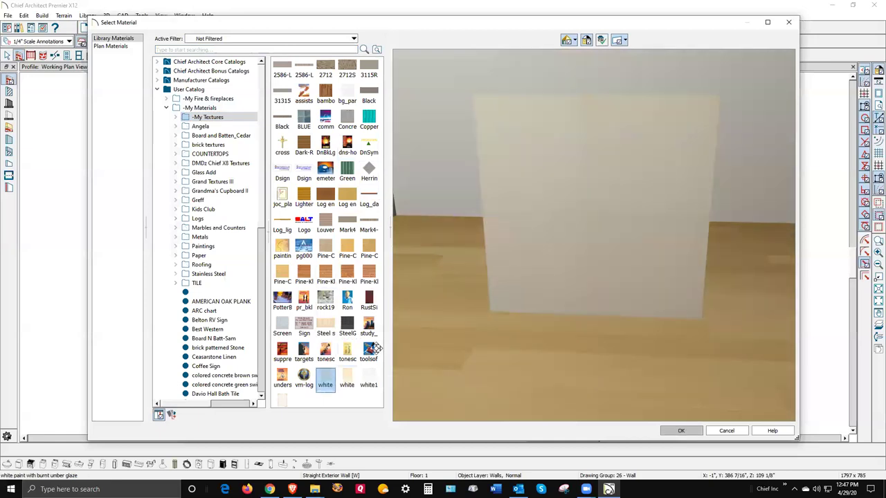
click(331, 333)
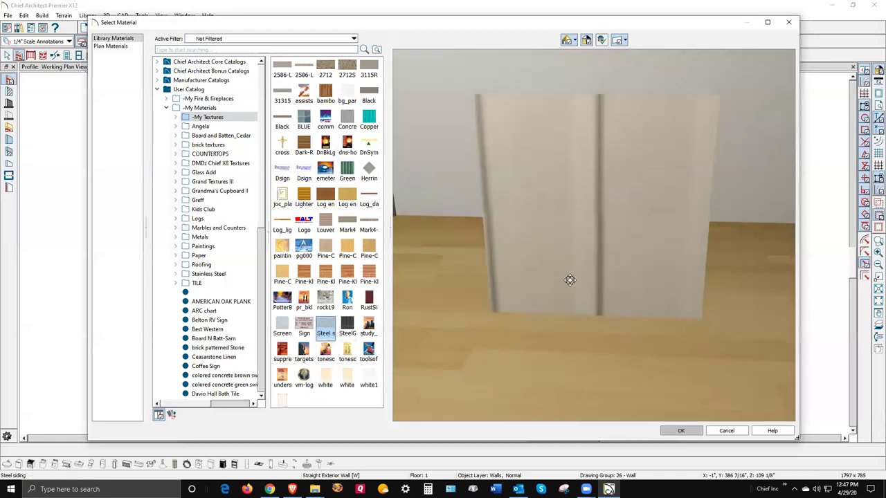
Preview the white1 texture and the Board N Batt-Sam material in the user catalog's -My Materials folder
drag(559, 223, 645, 234)
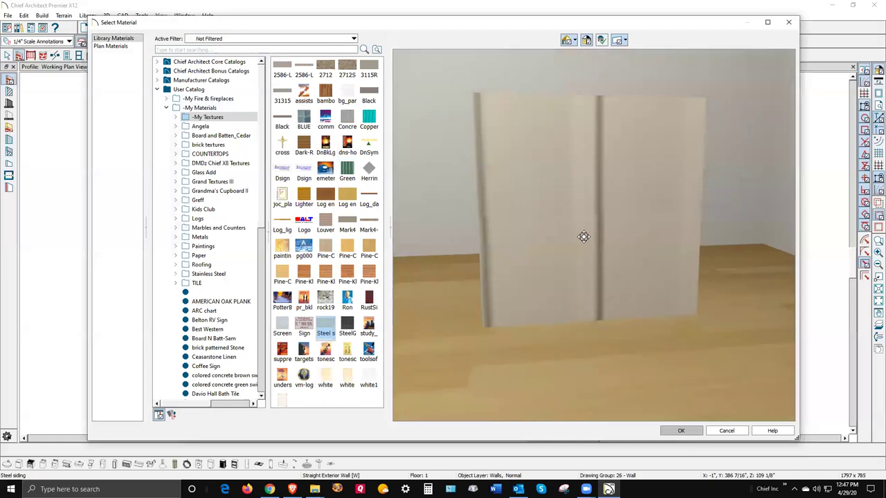
click(368, 384)
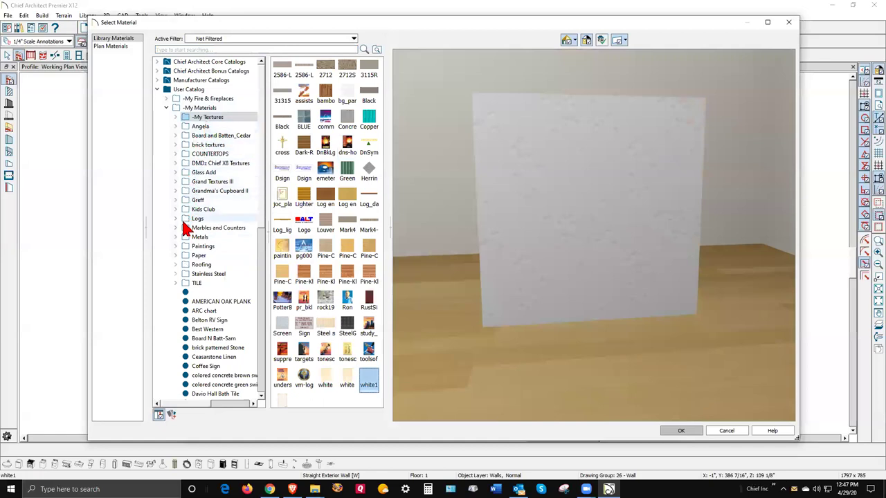
scroll(177, 282, down, 3)
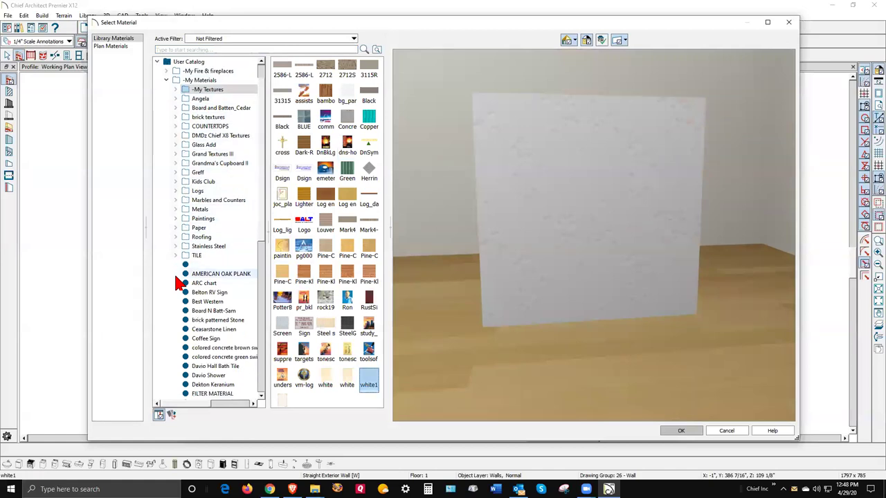
click(198, 311)
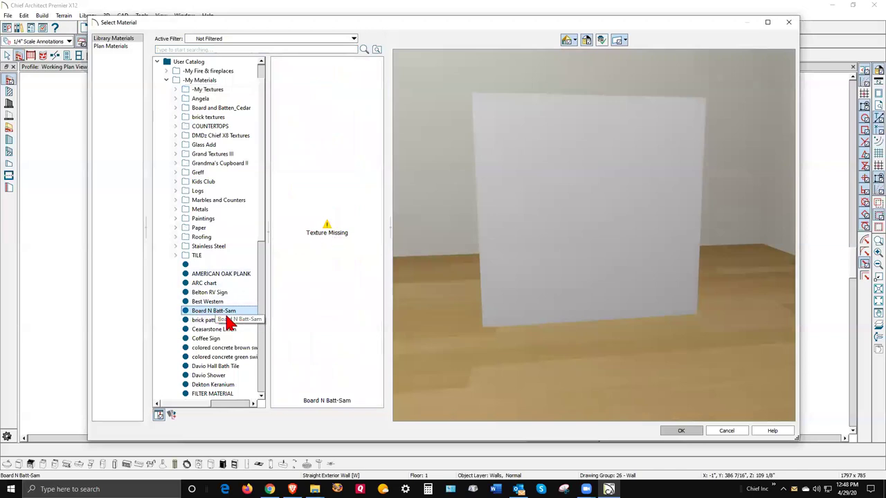
scroll(234, 321, down, 1)
scroll(233, 320, down, 1)
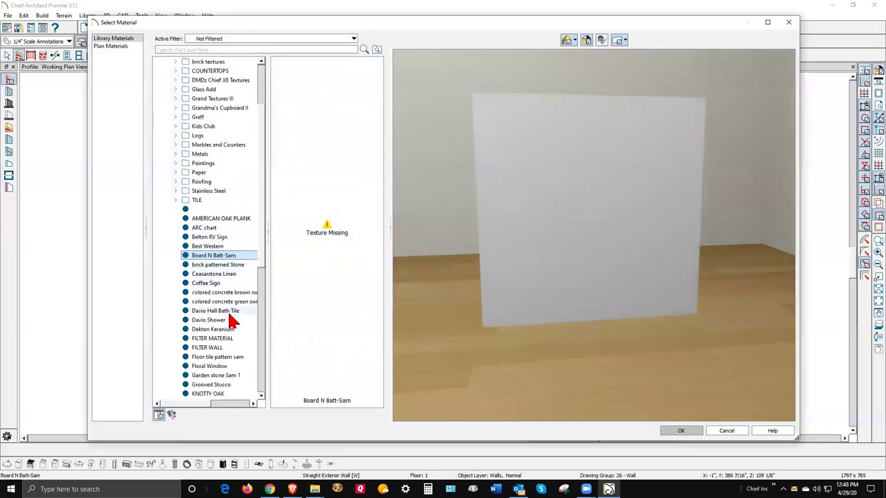
scroll(234, 321, down, 2)
scroll(234, 320, up, 1)
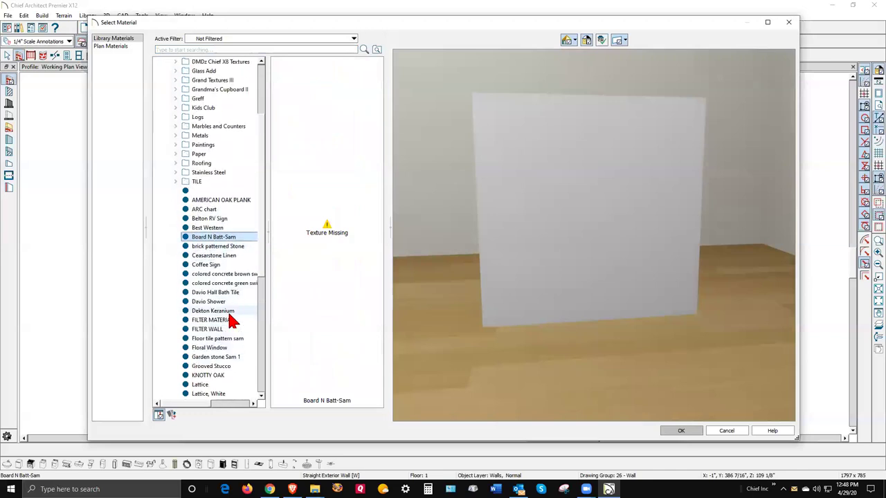
click(328, 233)
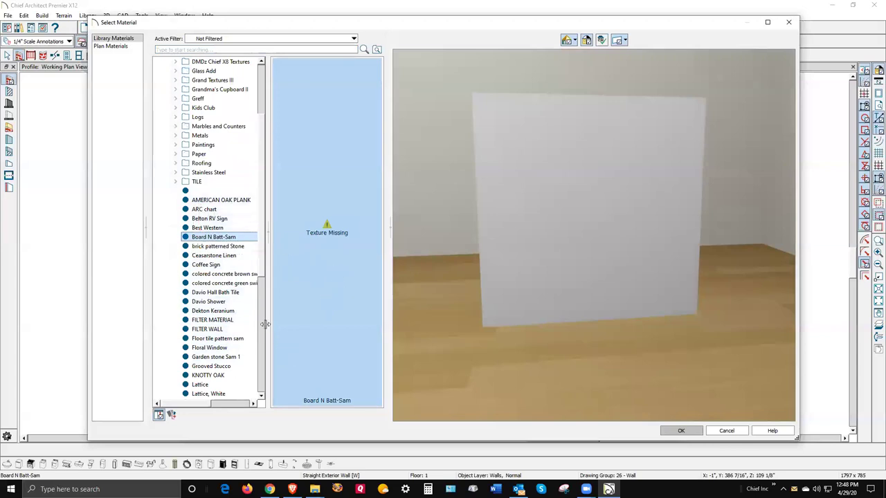
Look over the remaining materials in the -My Materials folder and leave the material selection without applying one
scroll(265, 341, down, 9)
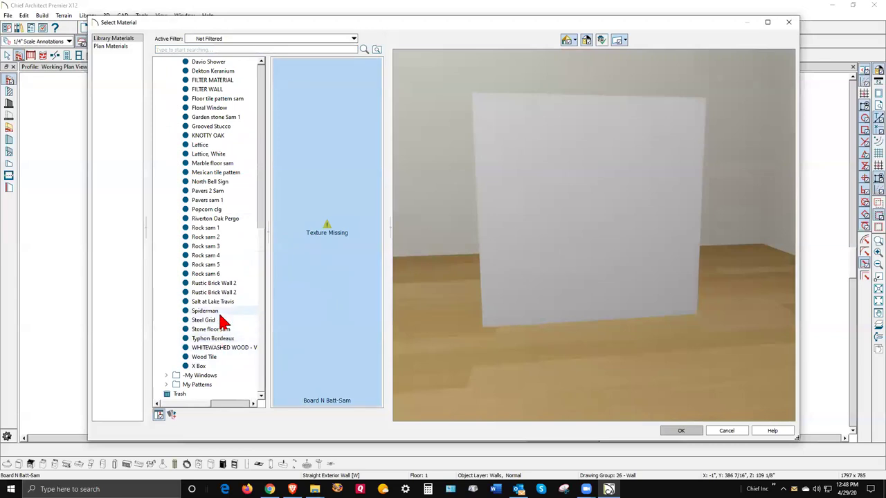
scroll(207, 280, up, 2)
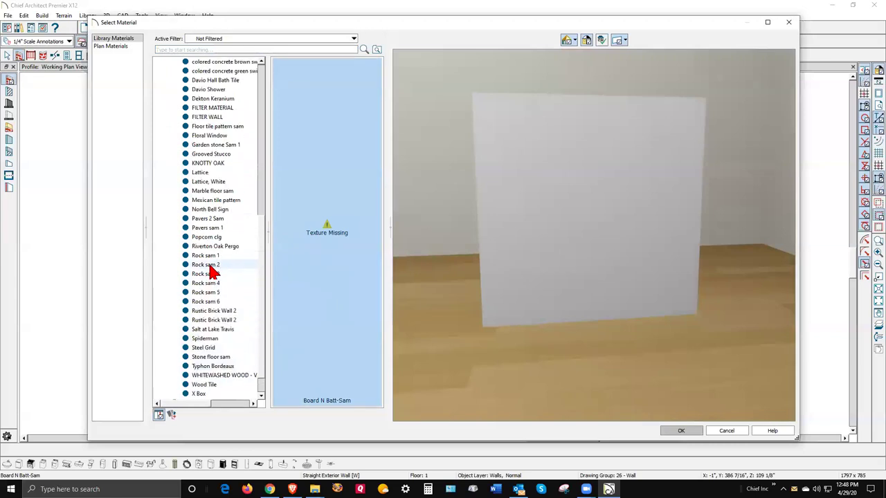
scroll(211, 263, up, 3)
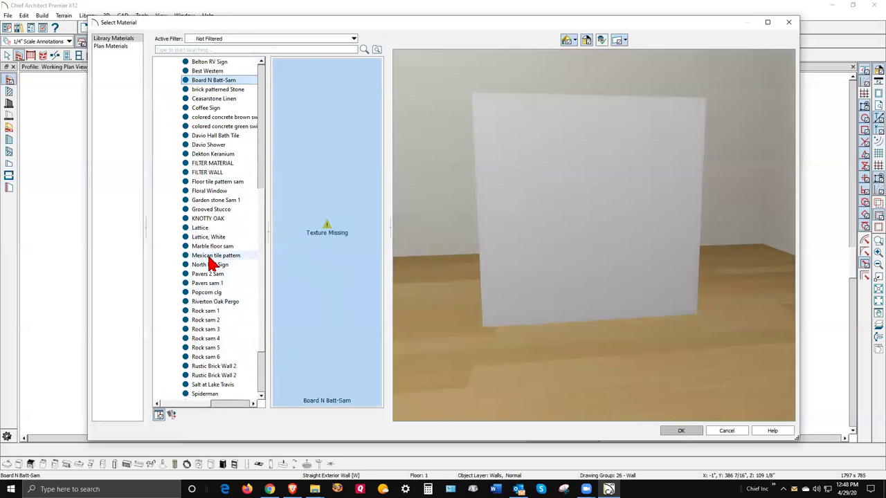
scroll(211, 262, up, 3)
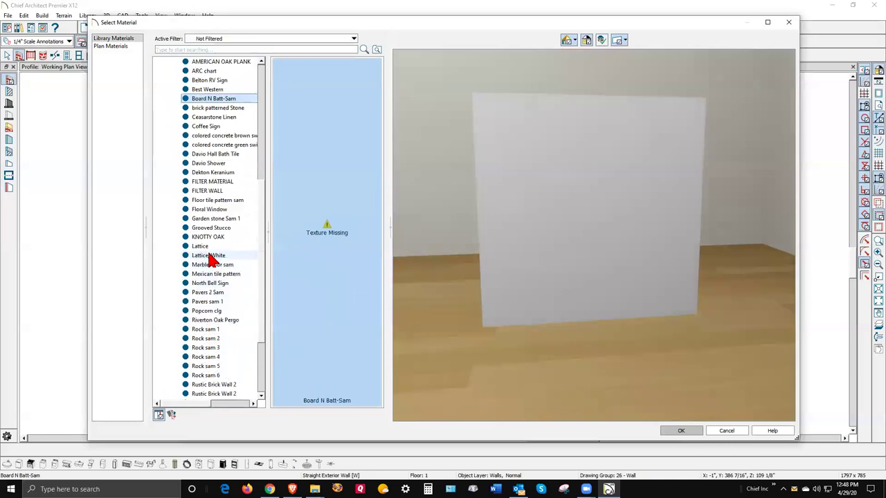
scroll(207, 255, up, 4)
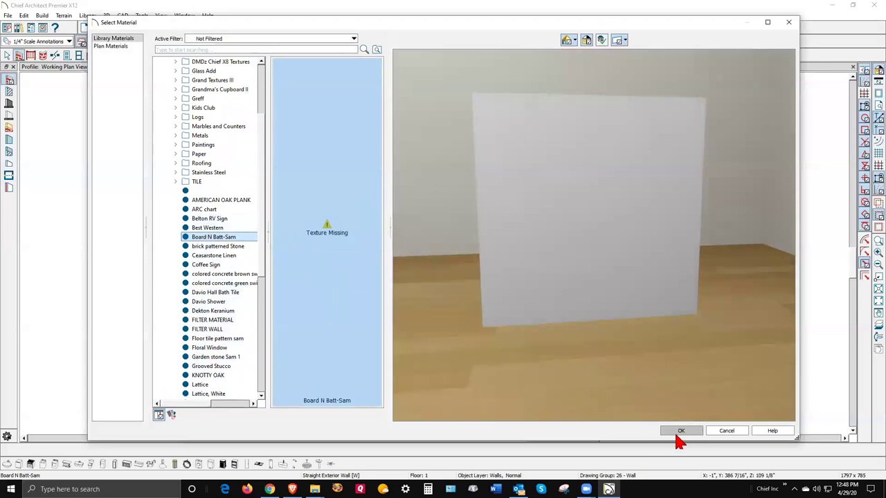
click(726, 433)
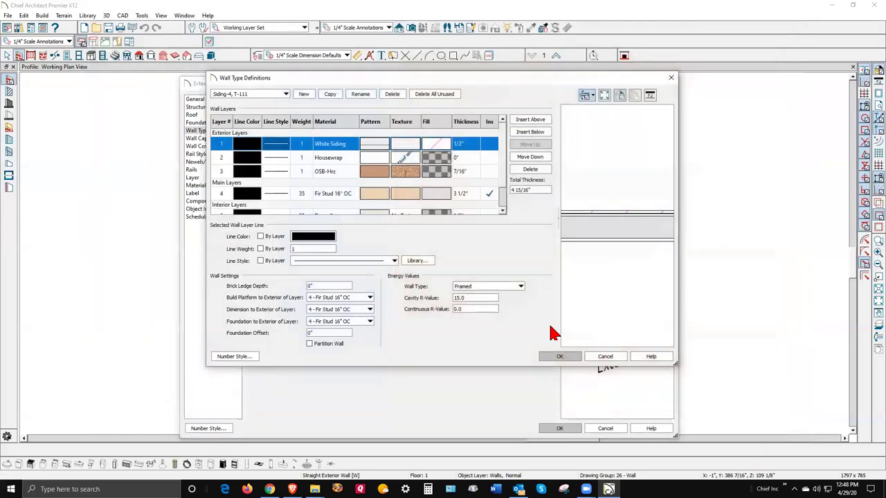
Accept the Siding-4, T-111 wall type definition and the exterior wall defaults, and close the default settings
click(560, 357)
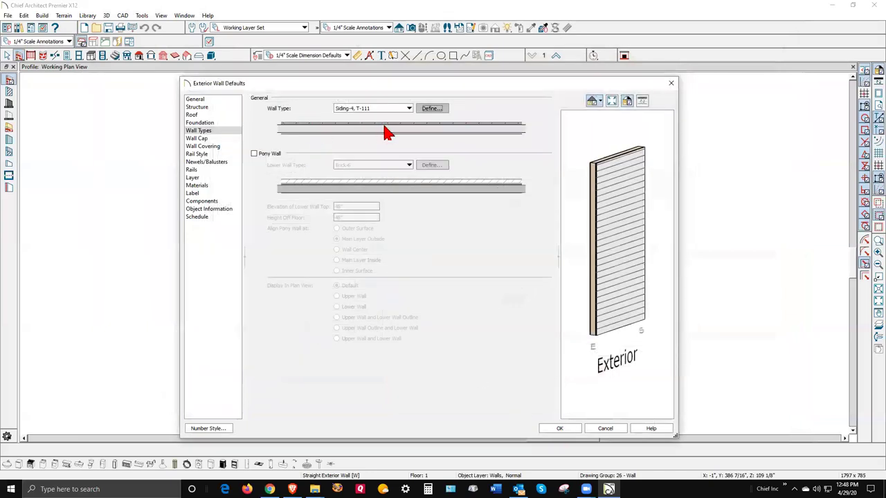
click(560, 429)
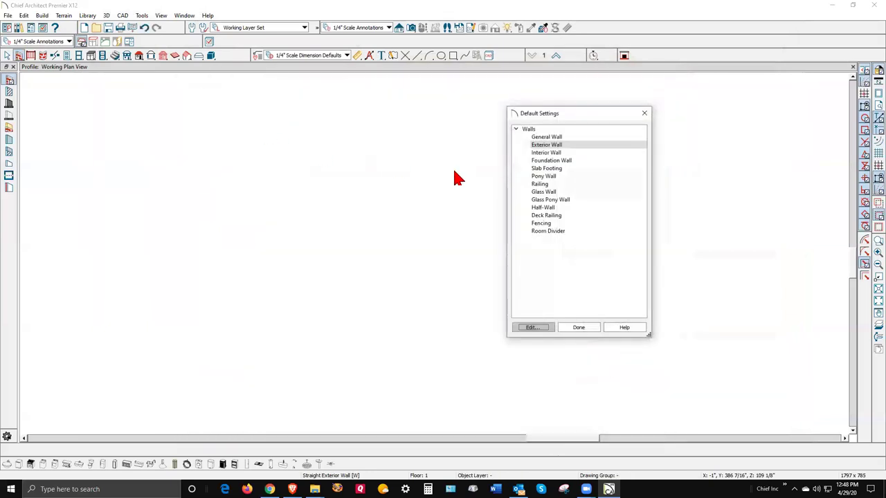
click(571, 327)
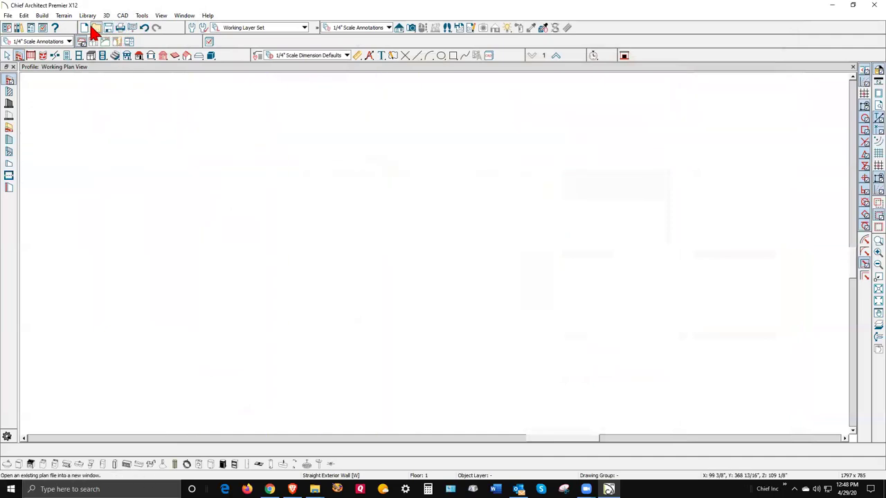
Open the library browser and look through the folders and objects in the User Catalog
click(19, 28)
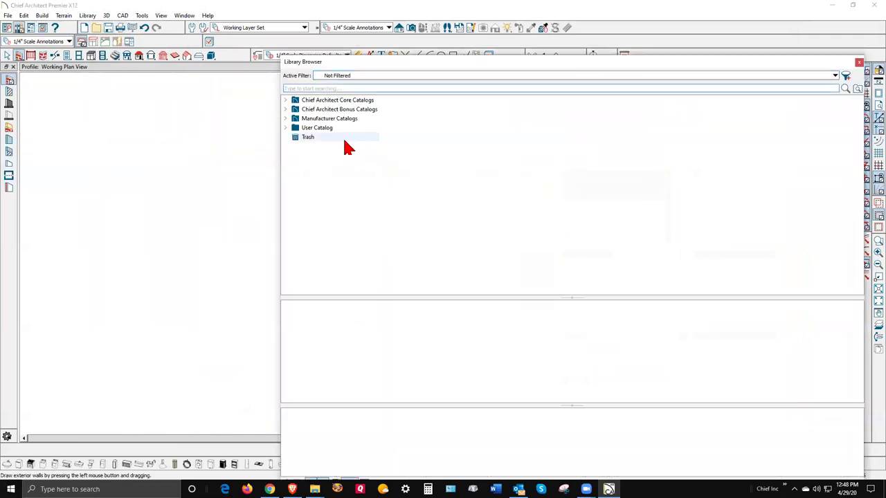
click(285, 128)
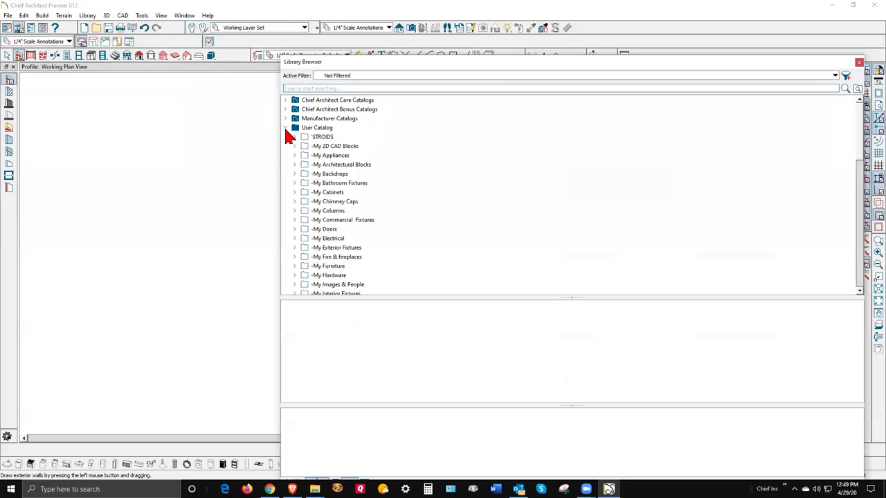
scroll(329, 204, down, 2)
scroll(329, 208, down, 10)
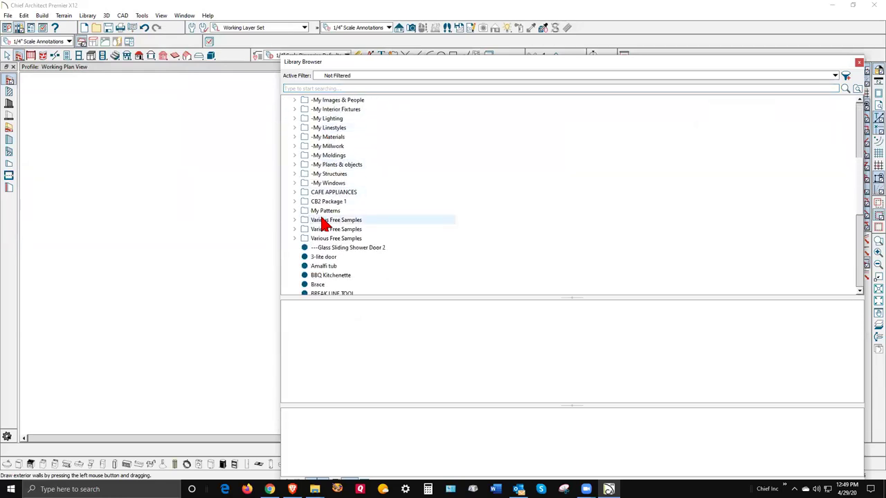
scroll(322, 225, down, 4)
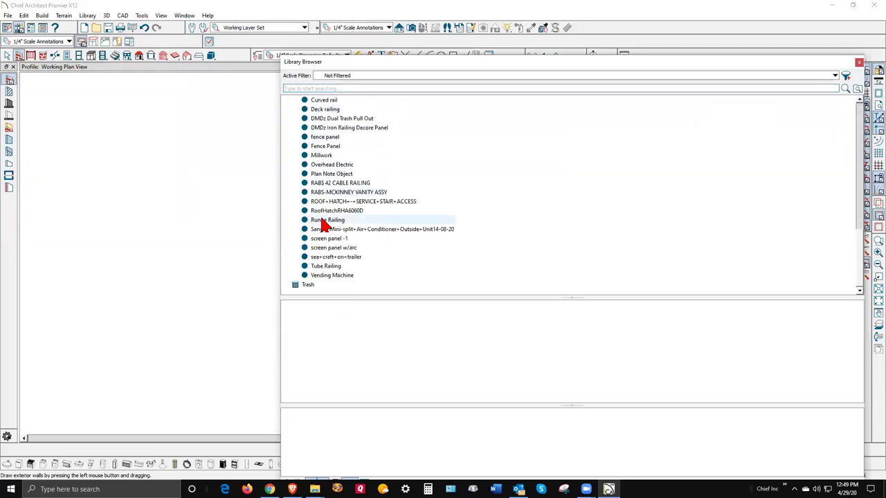
scroll(323, 225, up, 2)
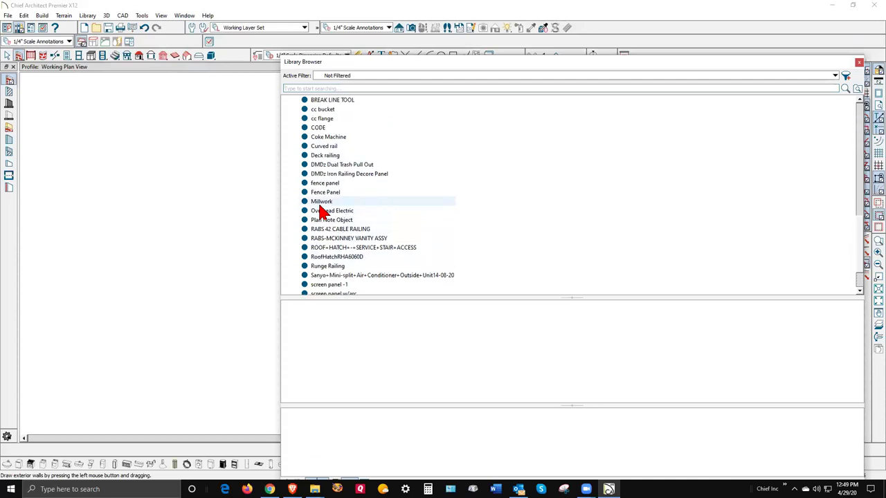
scroll(321, 209, down, 1)
scroll(318, 204, up, 4)
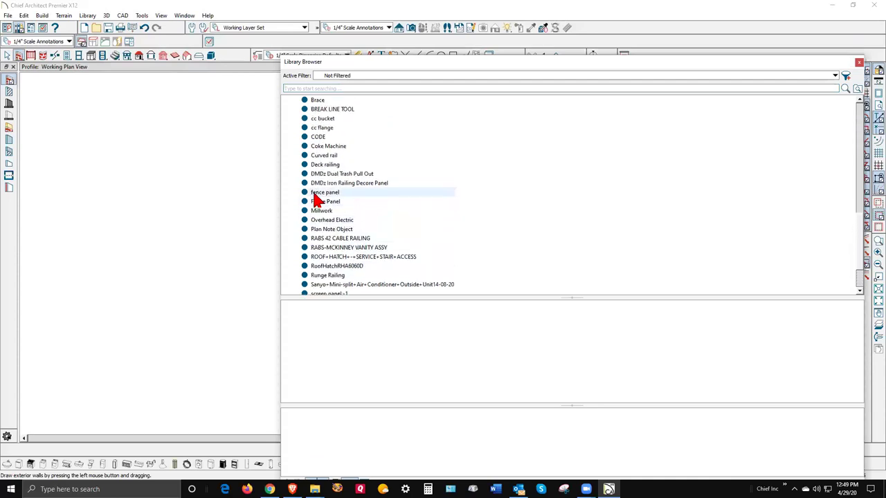
scroll(316, 199, up, 4)
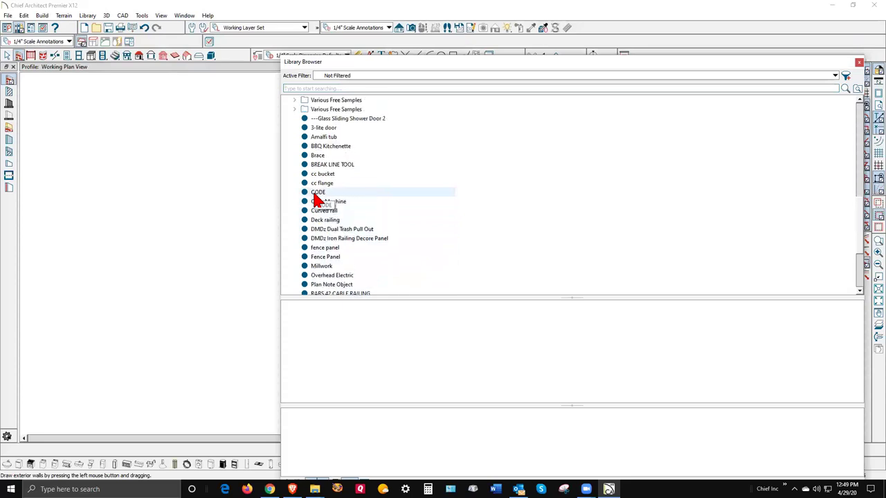
scroll(314, 199, up, 10)
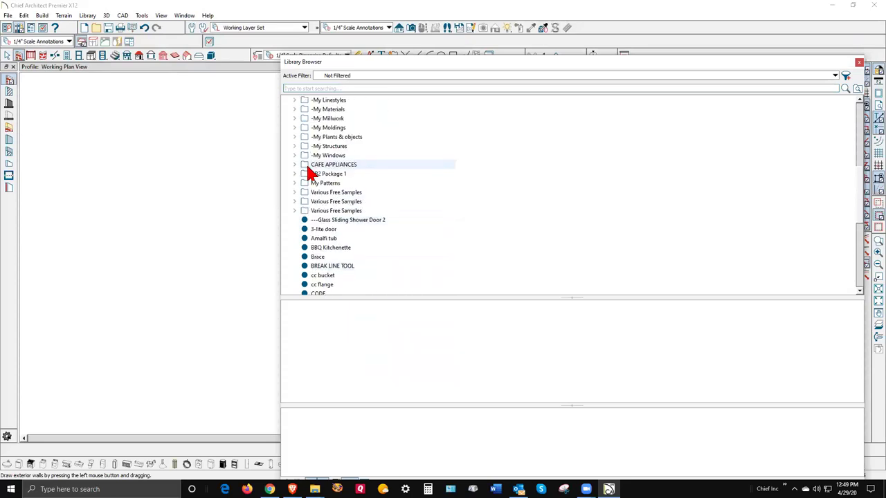
Find the Board and Batt item in the user catalog's -My Materials folder and preview it in 3D
click(295, 109)
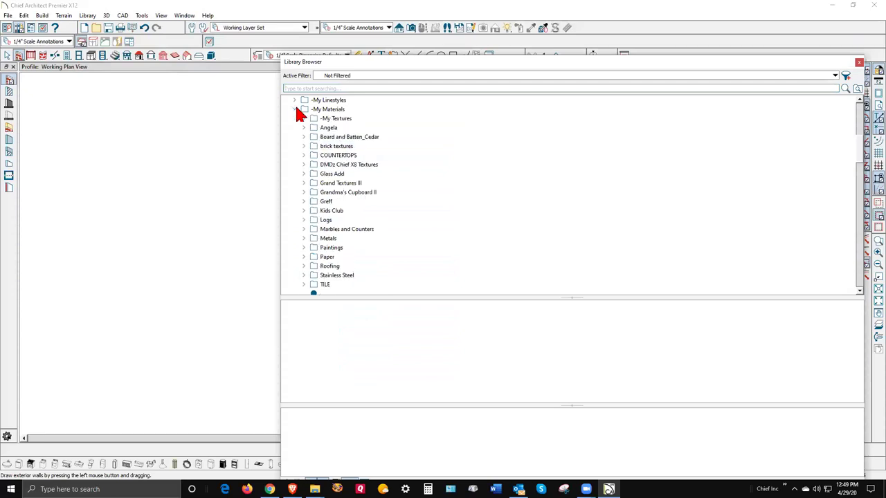
scroll(388, 164, down, 7)
scroll(387, 164, down, 10)
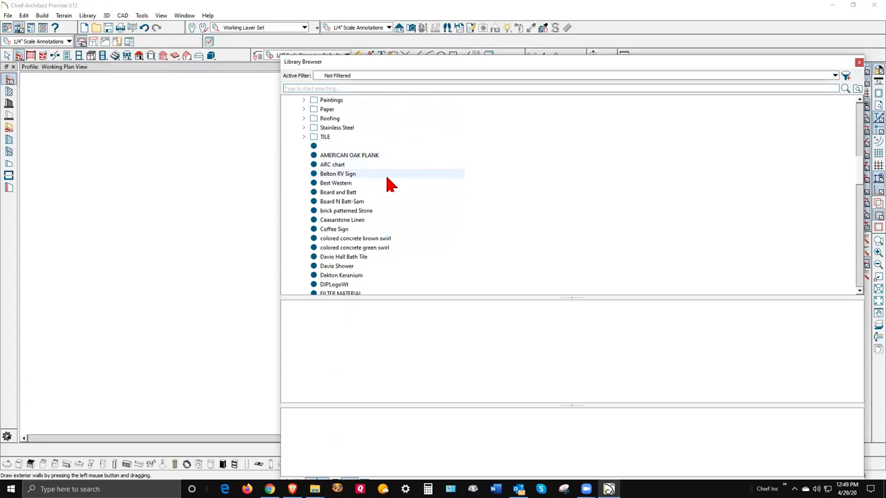
scroll(389, 184, down, 3)
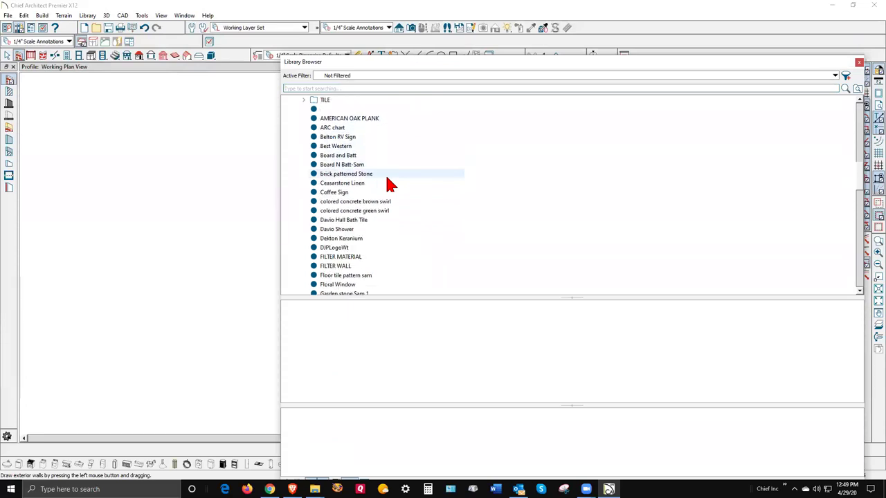
click(342, 156)
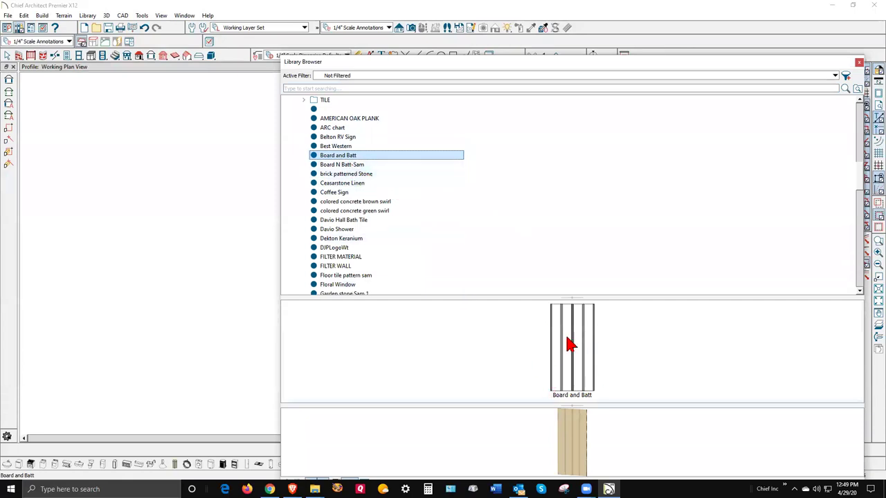
scroll(563, 340, down, 1)
drag(579, 450, 585, 472)
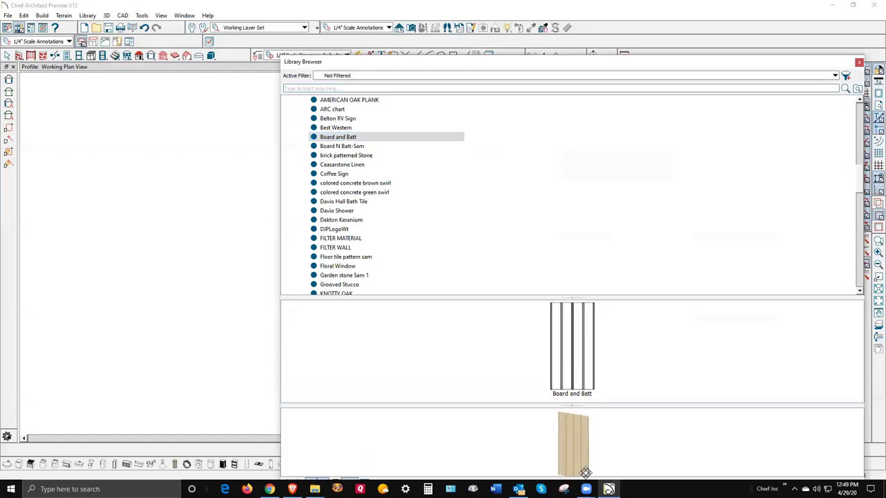
Check which library commands are available for the Board and Batt item
click(344, 138)
right_click(346, 143)
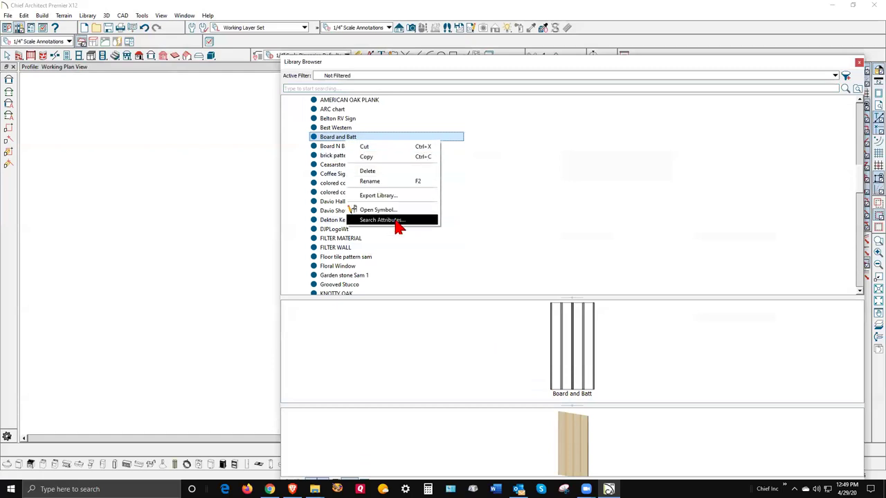
click(431, 181)
Preview the Board N Batt-Sam material and check which commands are available for it in the list and the preview
click(344, 147)
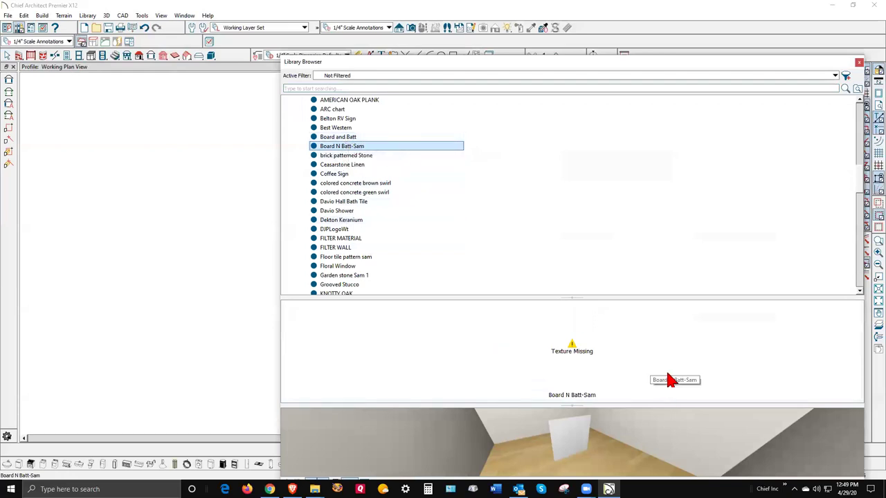
right_click(365, 151)
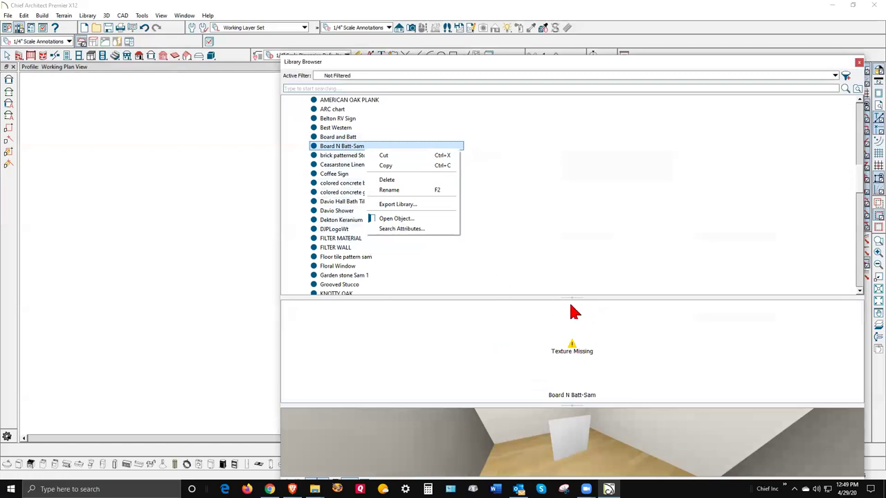
click(578, 338)
right_click(582, 351)
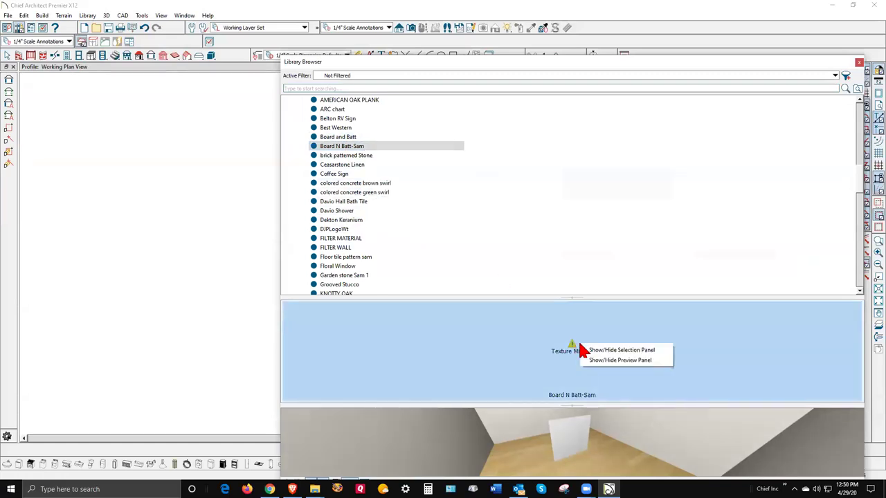
click(578, 353)
right_click(559, 376)
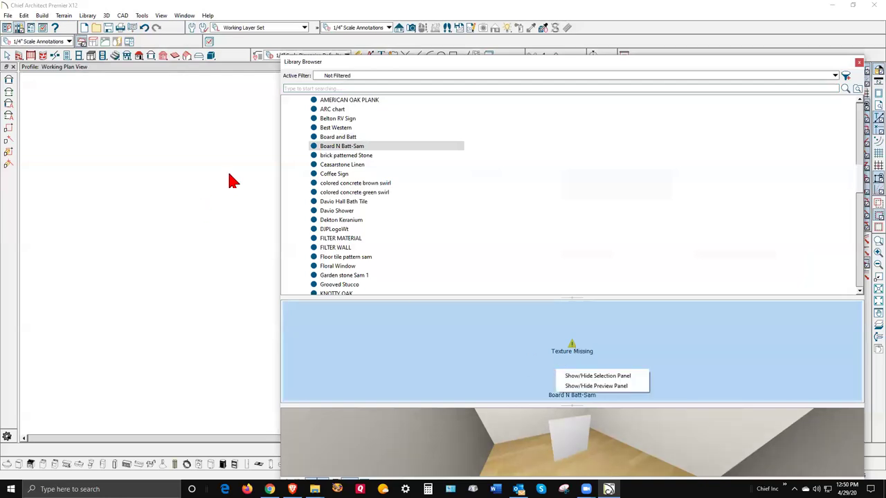
Open the Board N Batt-Sam material's texture settings and copy the file path of its missing texture
click(365, 152)
right_click(365, 152)
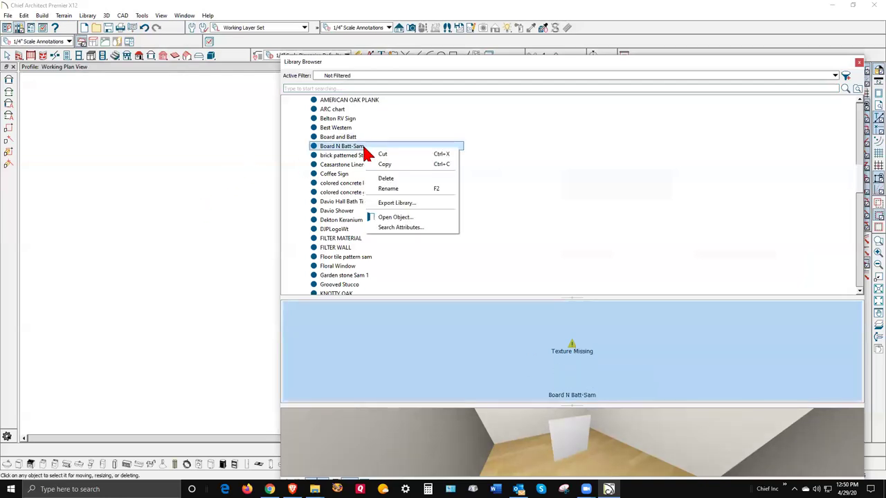
click(416, 219)
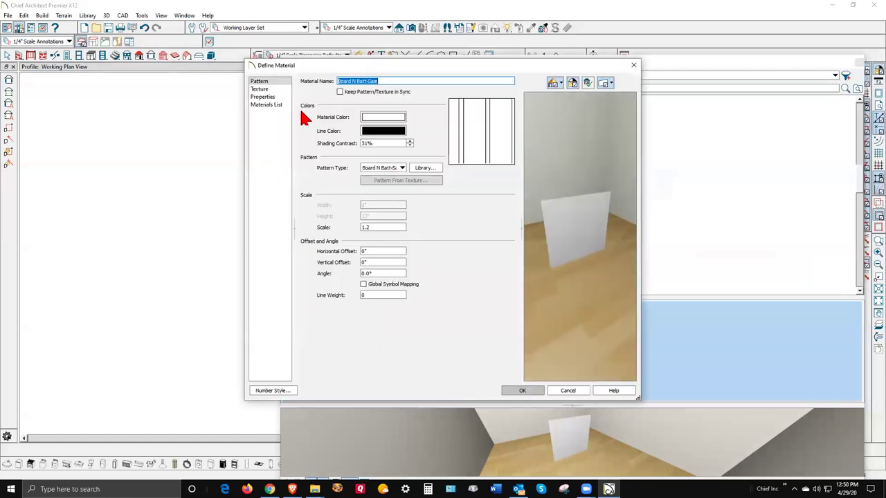
click(260, 89)
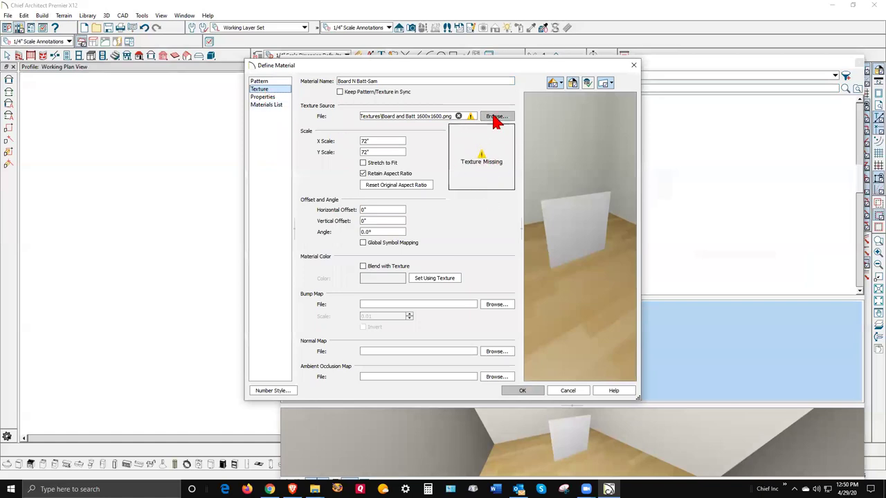
drag(451, 117, 334, 112)
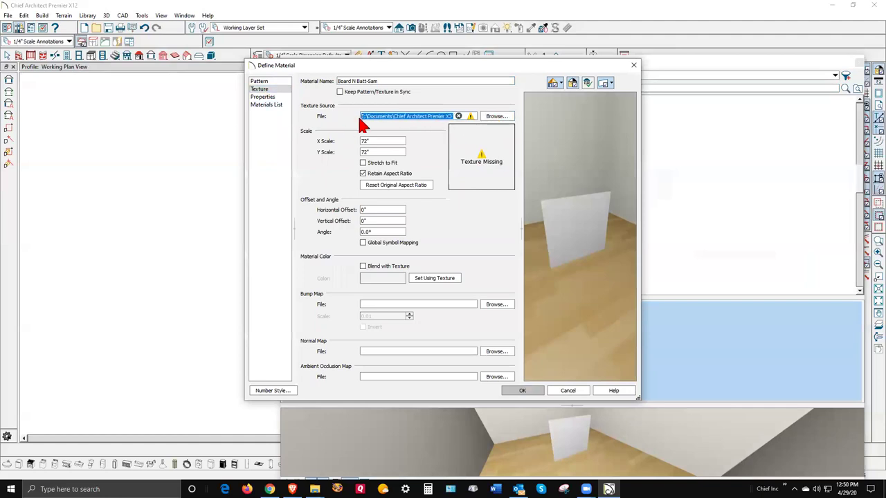
right_click(413, 116)
click(434, 155)
Look through the -My Textures and Textures folders for the missing Board and Batt texture file, and leave without choosing one
click(492, 116)
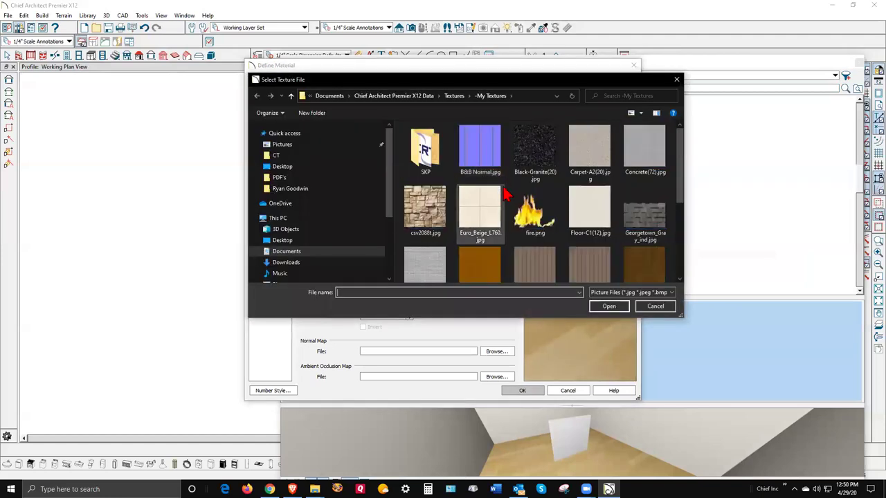
drag(680, 160, 689, 290)
drag(684, 201, 688, 122)
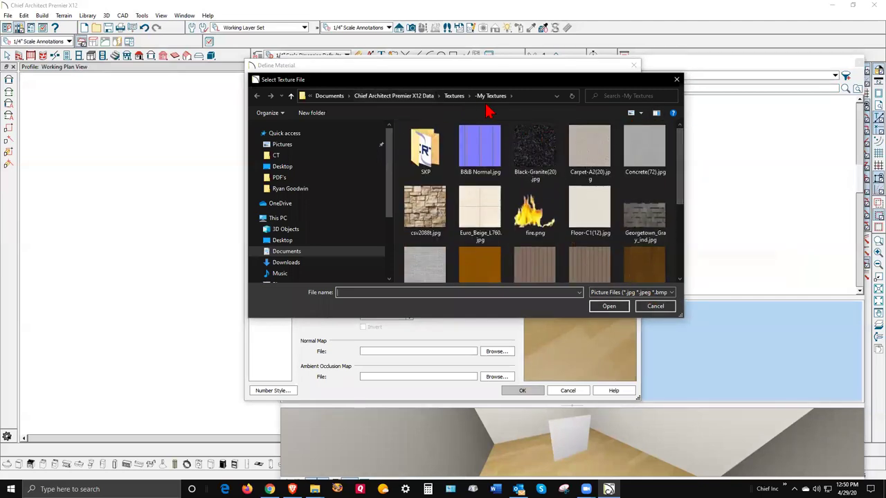
click(455, 97)
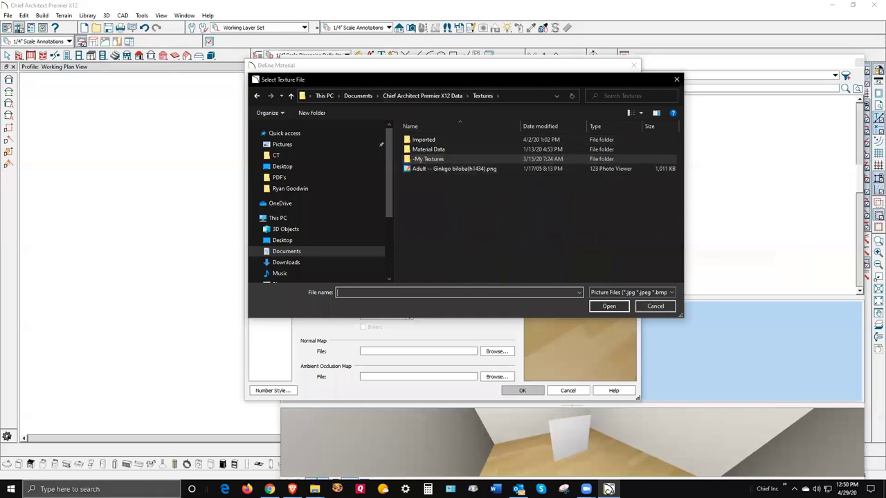
click(653, 306)
Switch to File Explorer, close the extra Photos window and open the Data (E:) drive
click(90, 489)
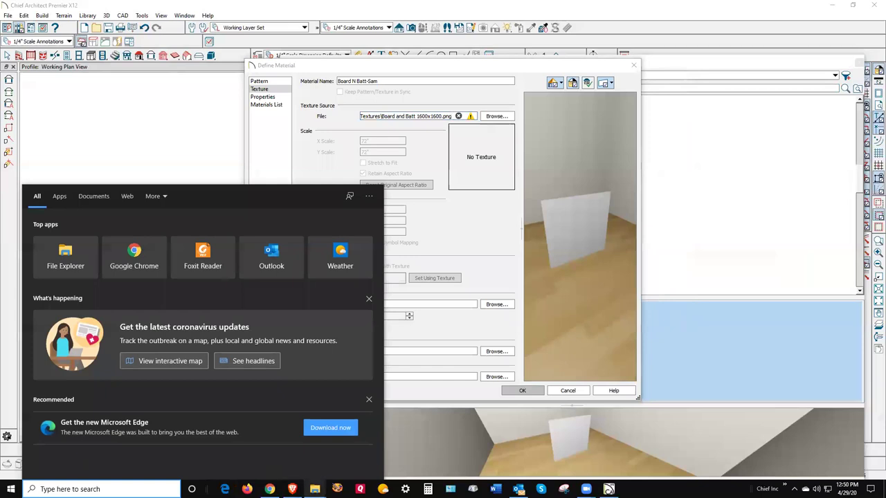
click(315, 489)
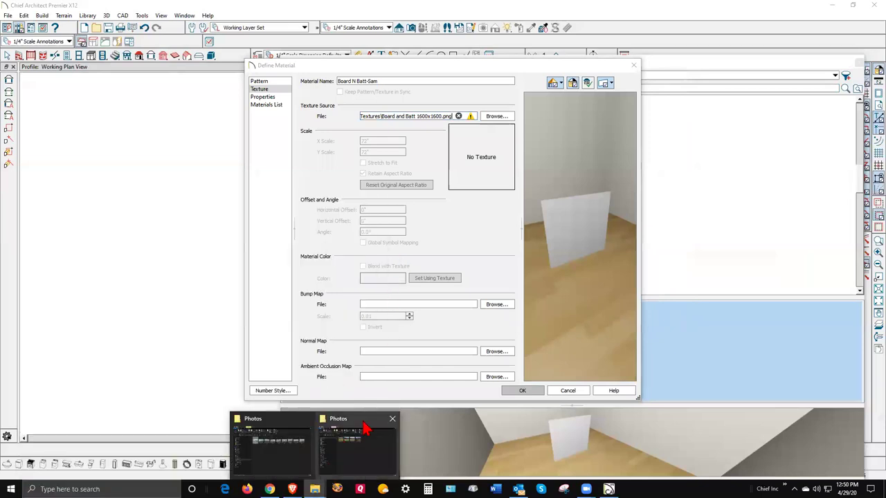
click(392, 419)
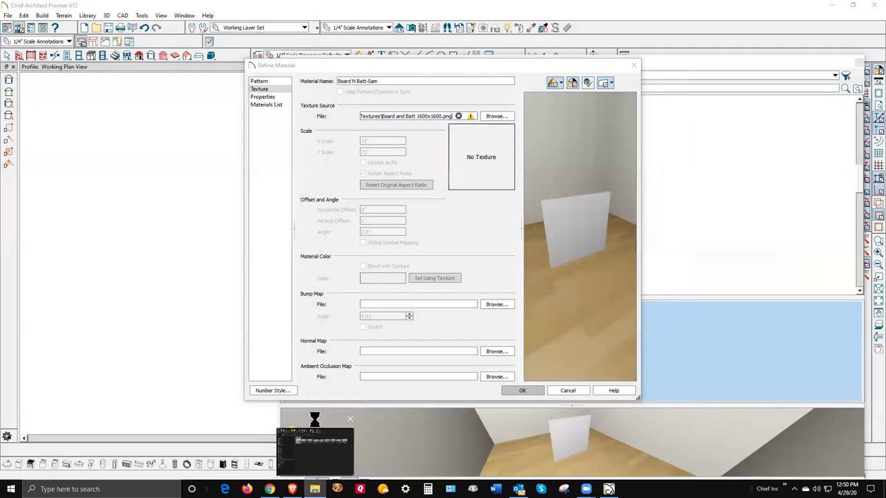
click(320, 424)
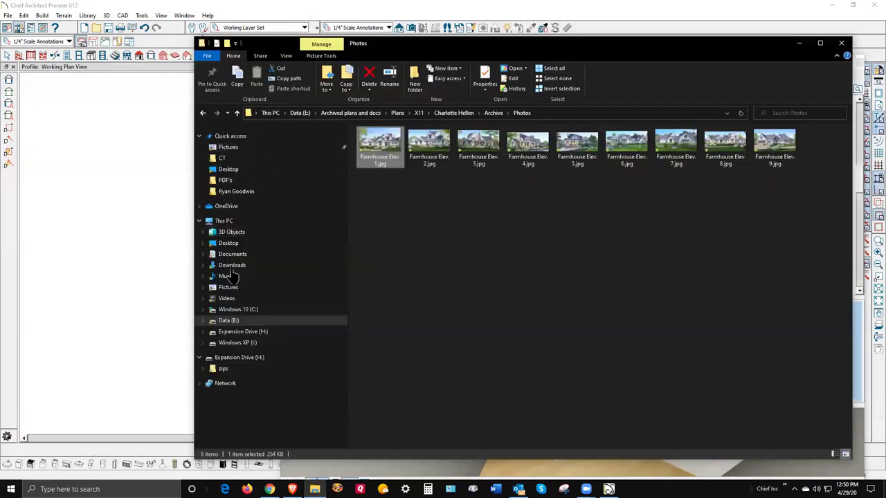
click(218, 323)
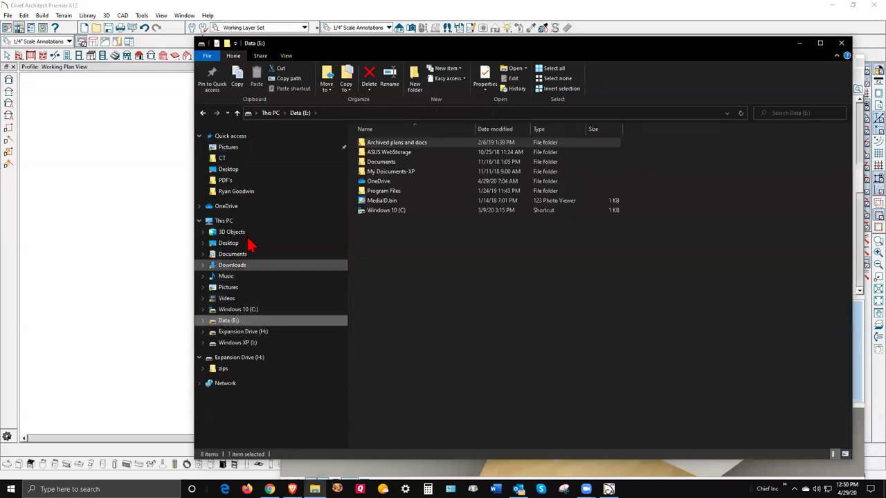
Try to search the Data (E:) drive with the copied texture file path, and clear the search
click(766, 113)
key(ctrl+v)
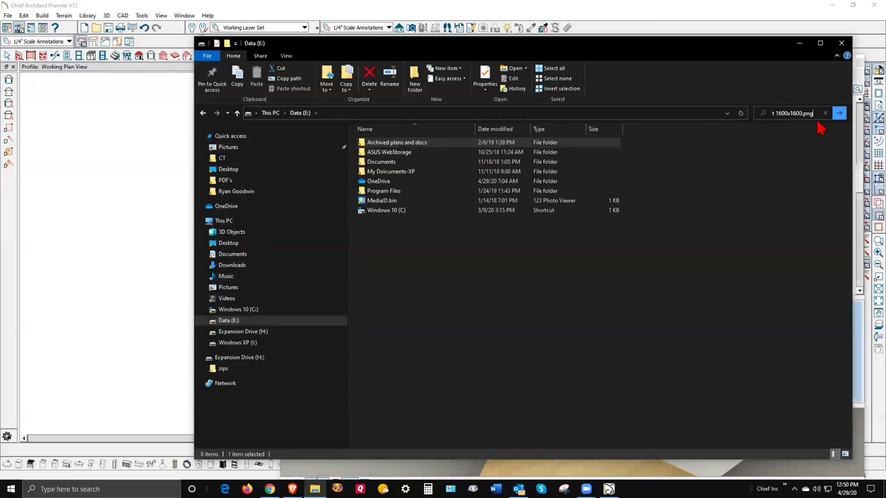
click(799, 113)
click(806, 148)
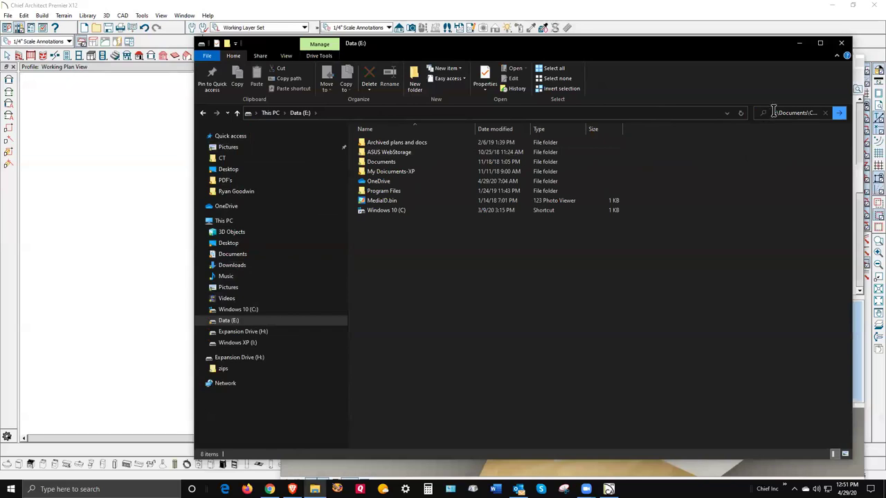
click(773, 112)
click(782, 113)
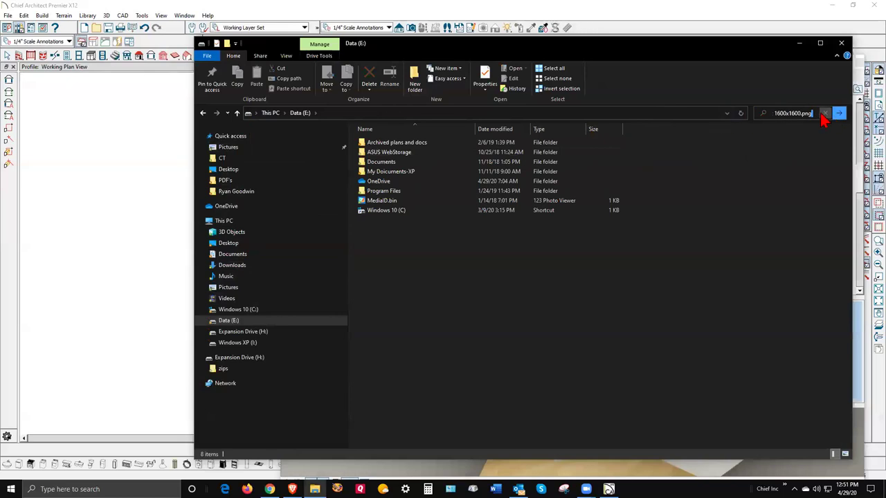
click(823, 114)
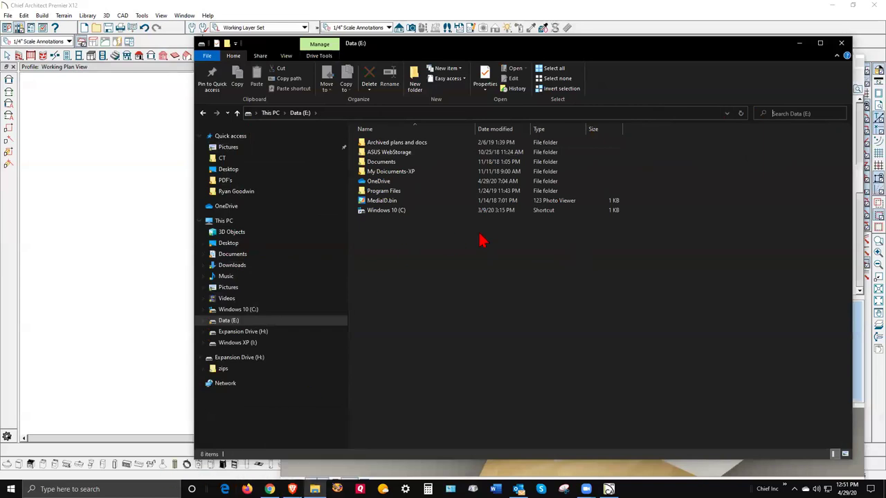
Search the Data (E:) drive again for the copied path of Board and Batt 1600x1600.png
right_click(520, 285)
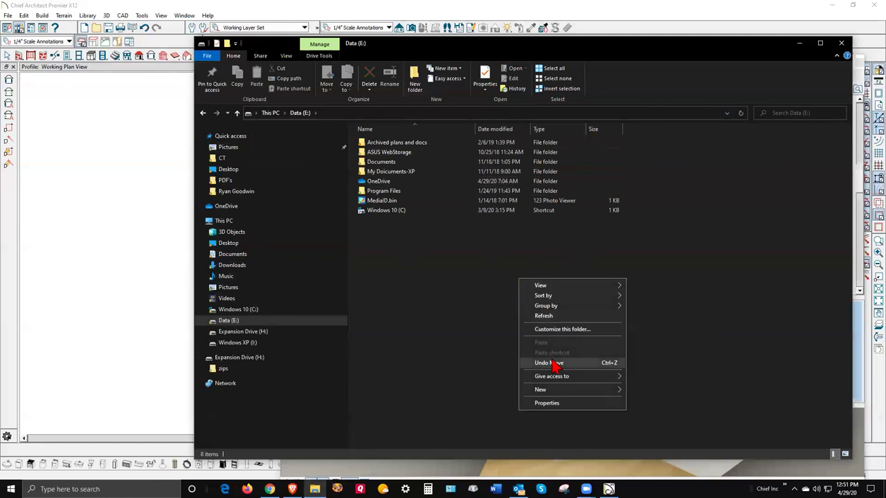
click(696, 167)
click(793, 114)
key(ctrl+v)
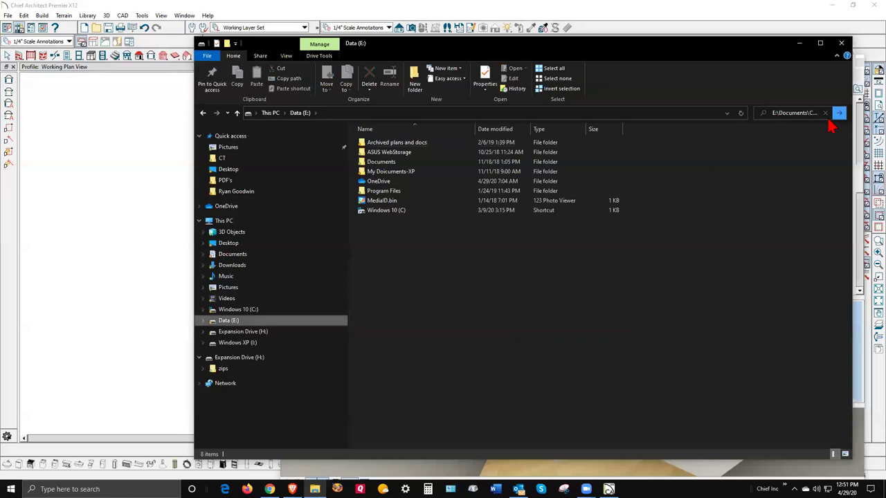
click(837, 114)
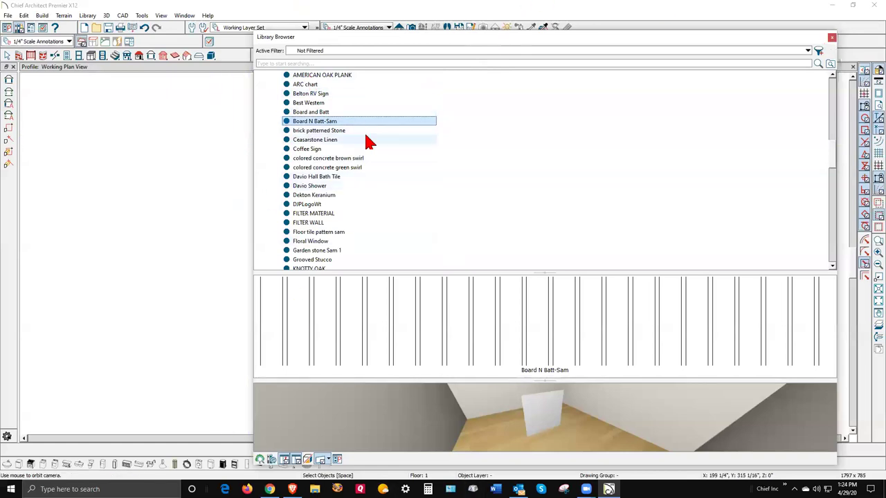
Check the library commands for the Board N Batt-Sam material and compare its preview with that of Board and Batt
right_click(319, 127)
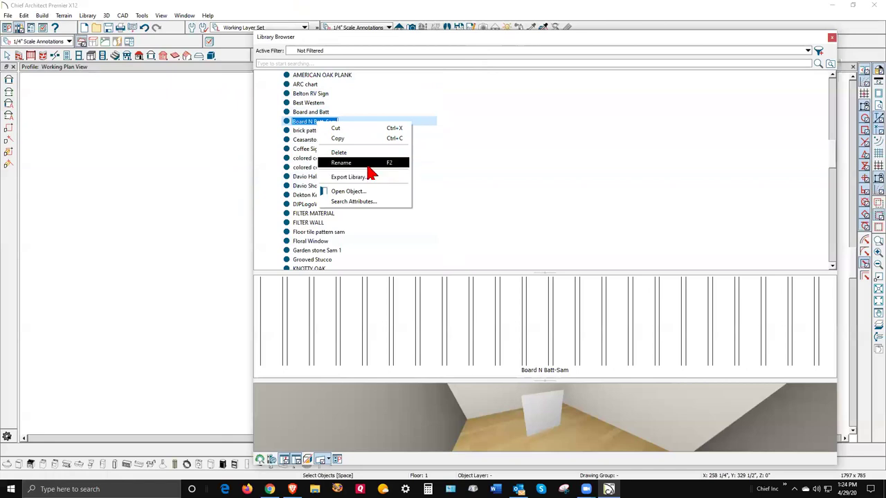
click(289, 125)
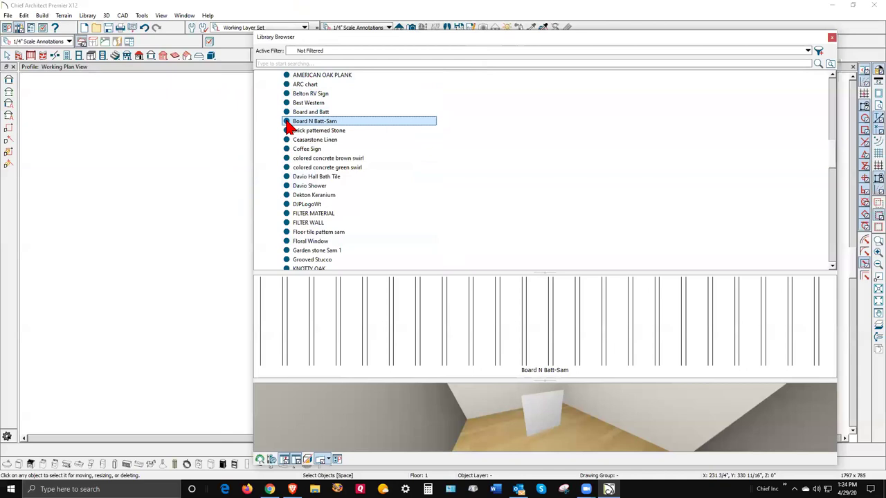
right_click(289, 125)
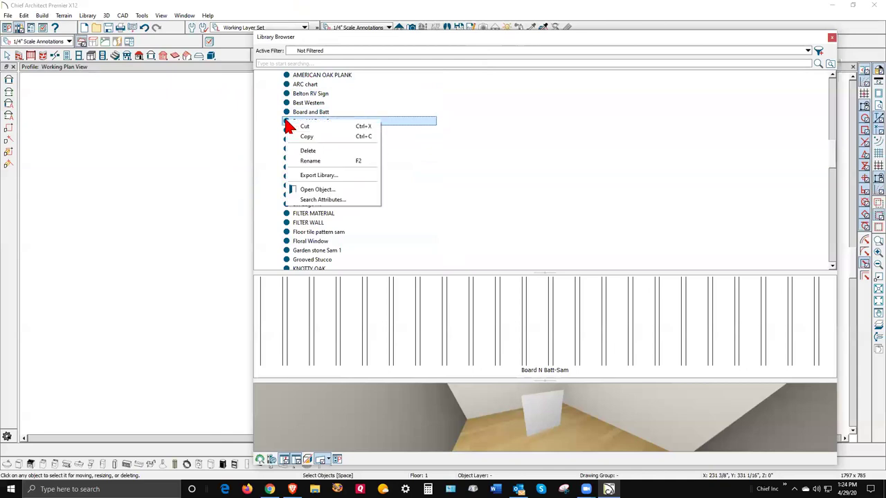
click(477, 132)
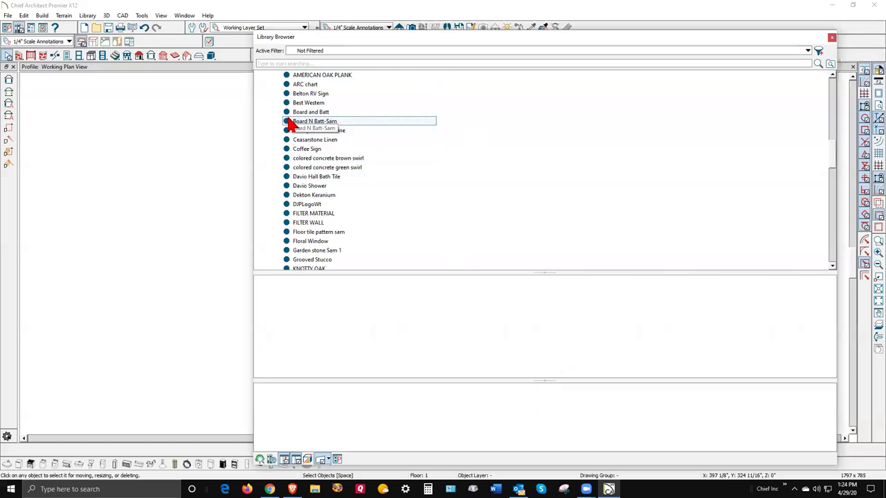
click(290, 124)
right_click(290, 124)
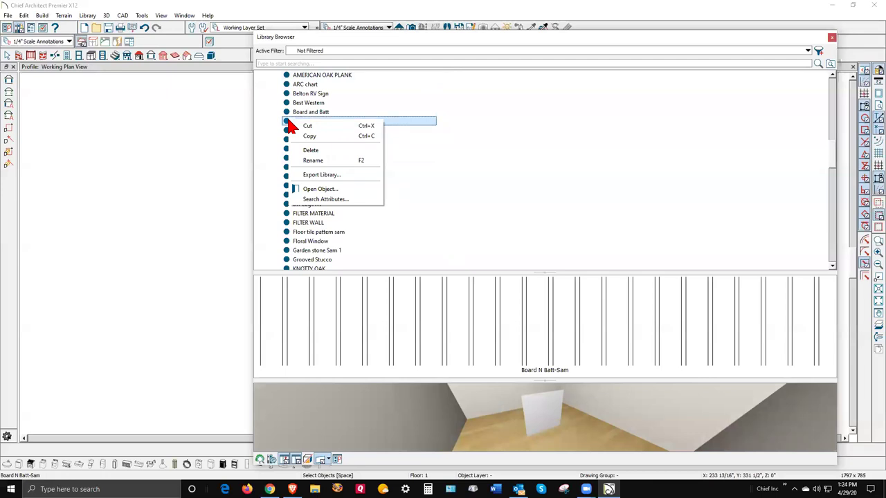
click(451, 162)
click(450, 162)
click(313, 113)
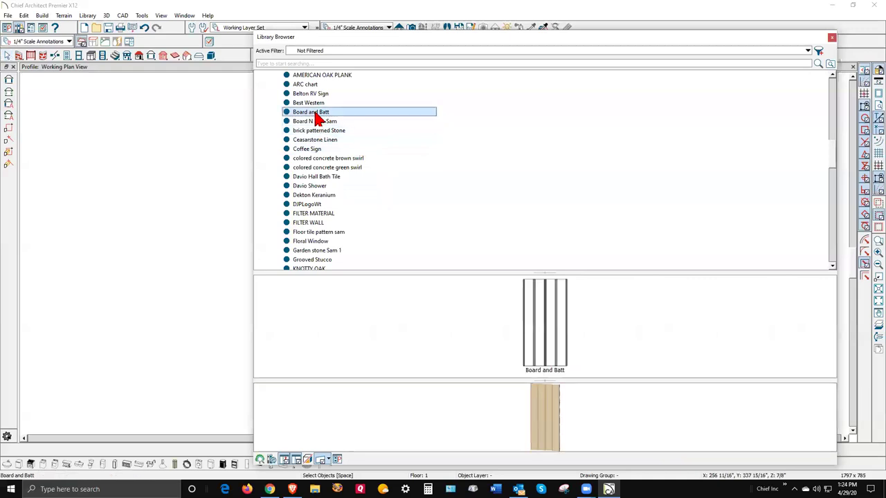
click(318, 121)
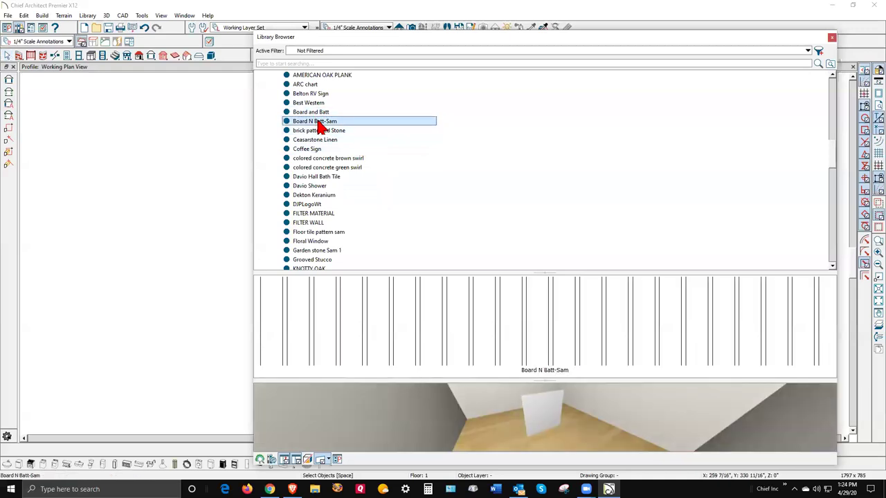
Open the Board N Batt-Sam library material's definition for editing
click(318, 122)
right_click(318, 121)
click(286, 123)
right_click(289, 124)
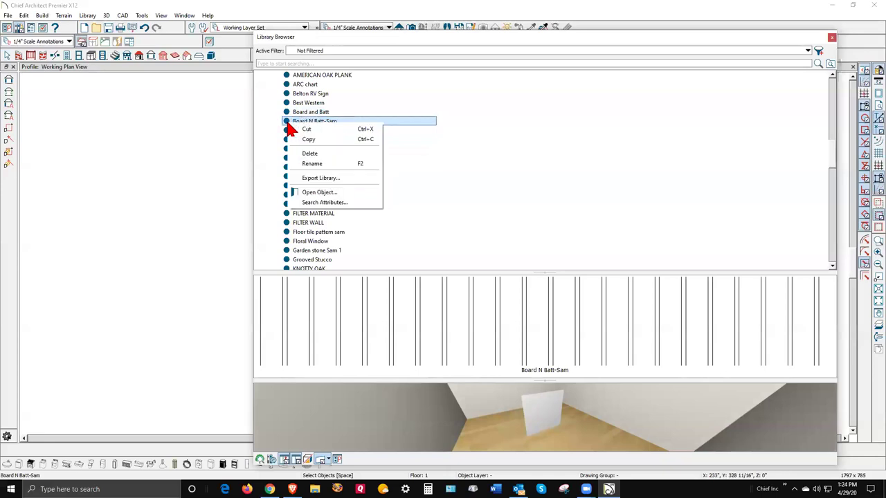
click(333, 194)
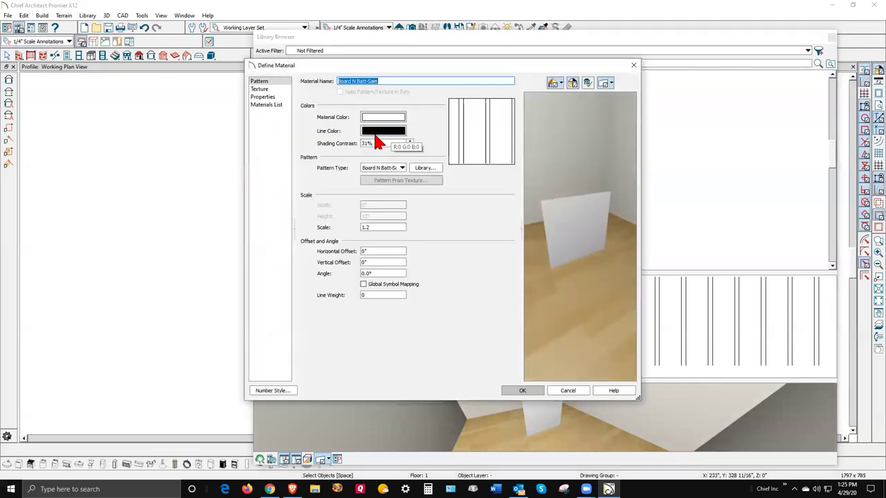
Assign Board and Batt 1600x1600.png from the -My Textures folder as the material's texture source
click(257, 90)
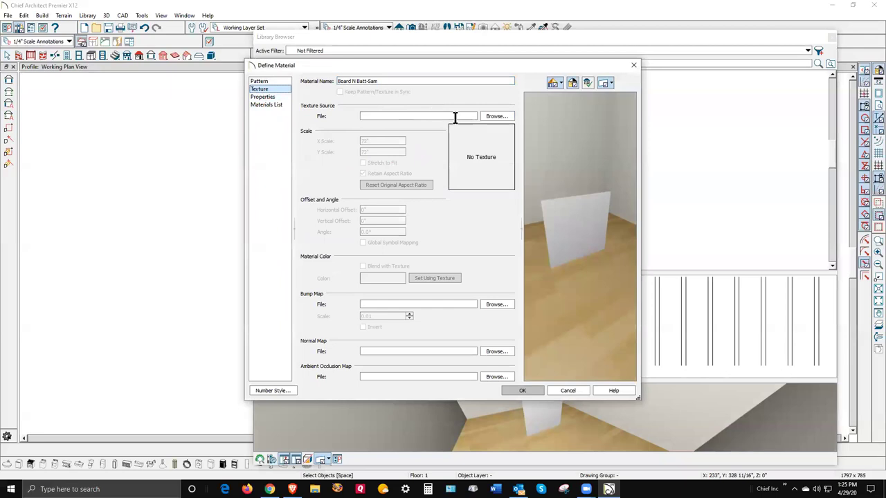
click(496, 116)
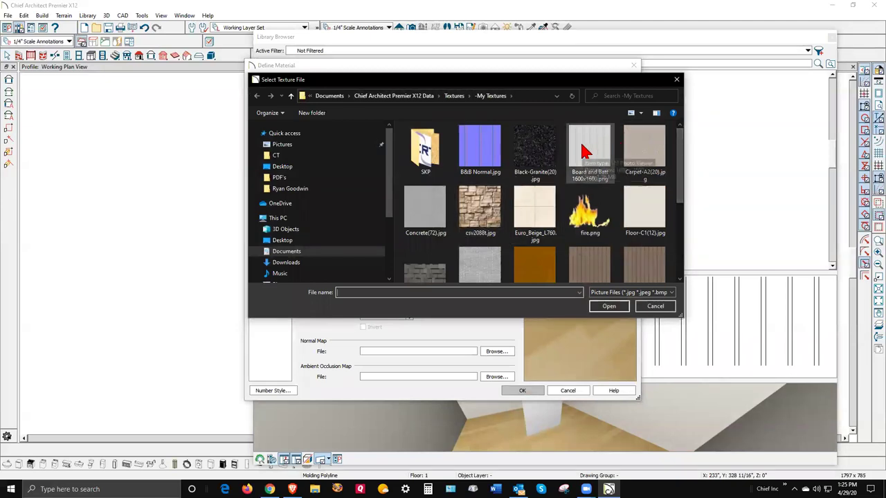
click(604, 146)
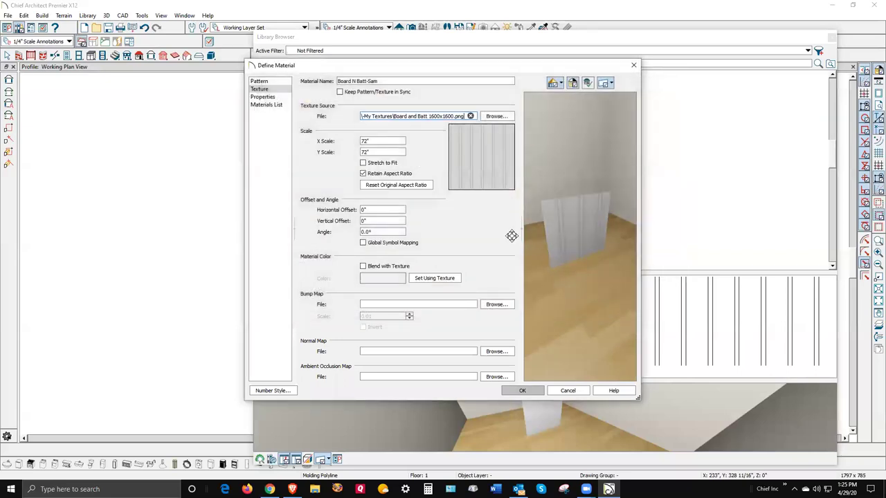
Assign B&B Normal.jpg from the -My Textures folder as the Board N Batt-Sam material's normal map, save the material and close the library
drag(511, 236, 578, 225)
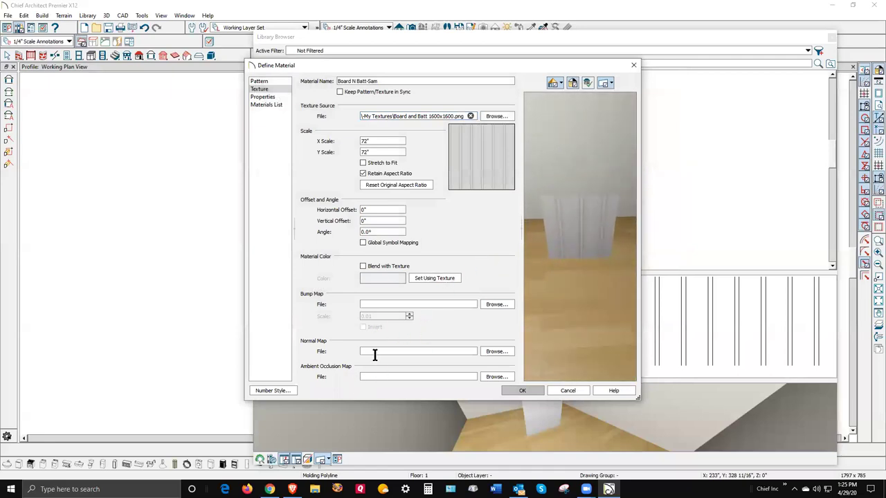
click(496, 352)
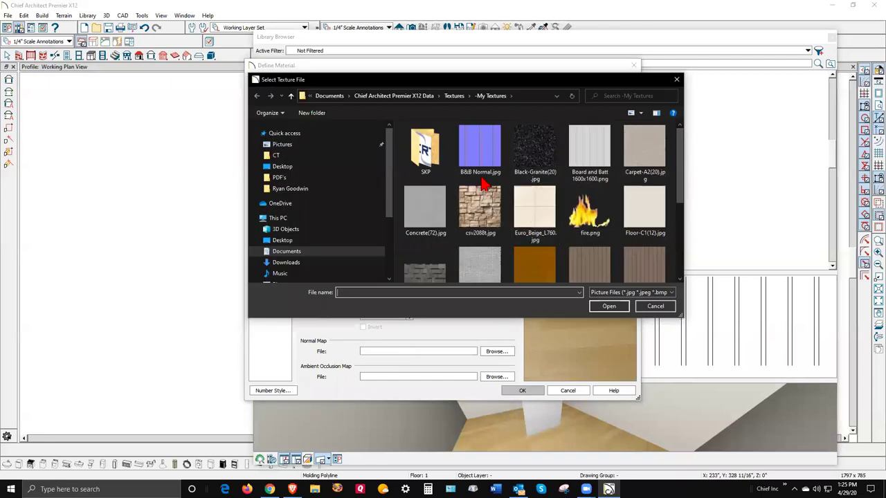
click(479, 149)
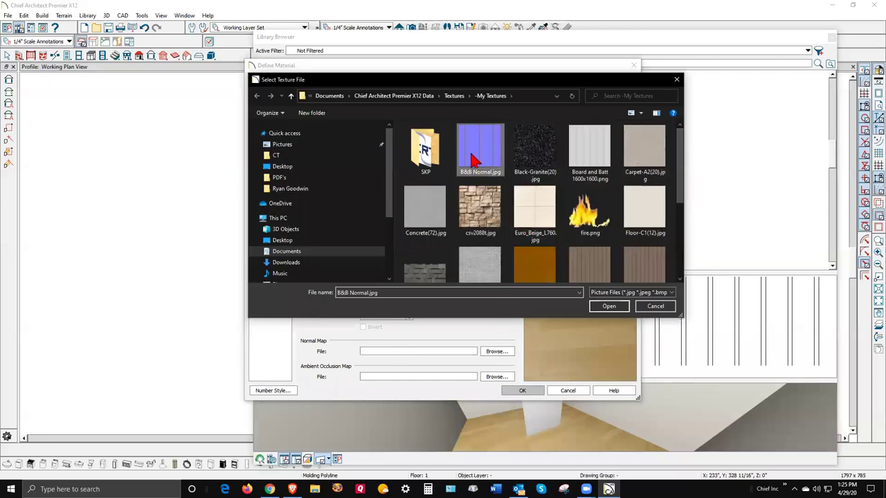
click(611, 309)
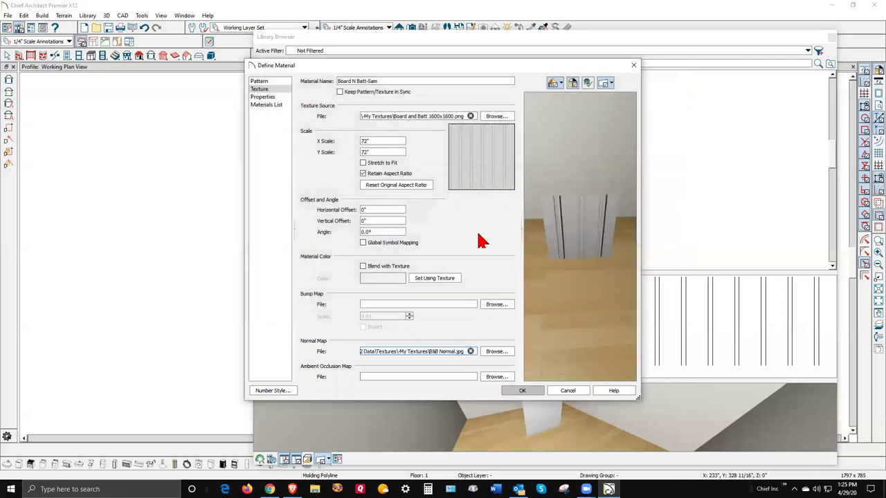
drag(575, 228, 593, 229)
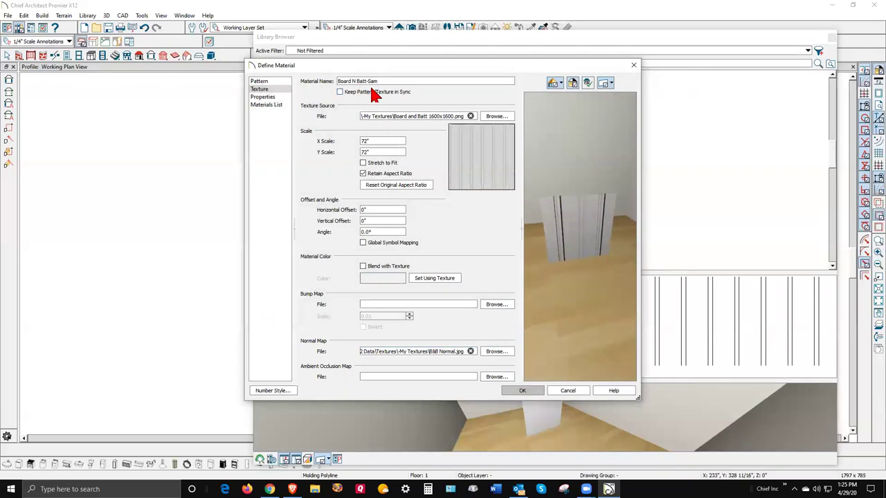
click(520, 390)
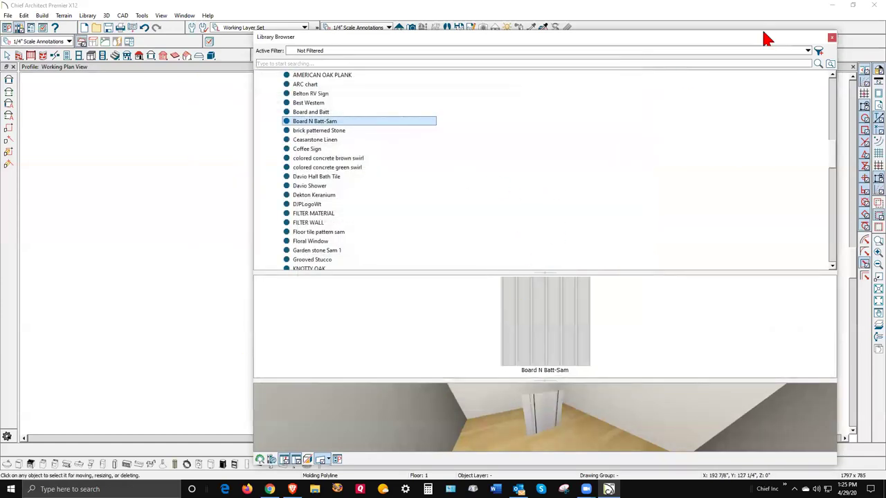
click(832, 38)
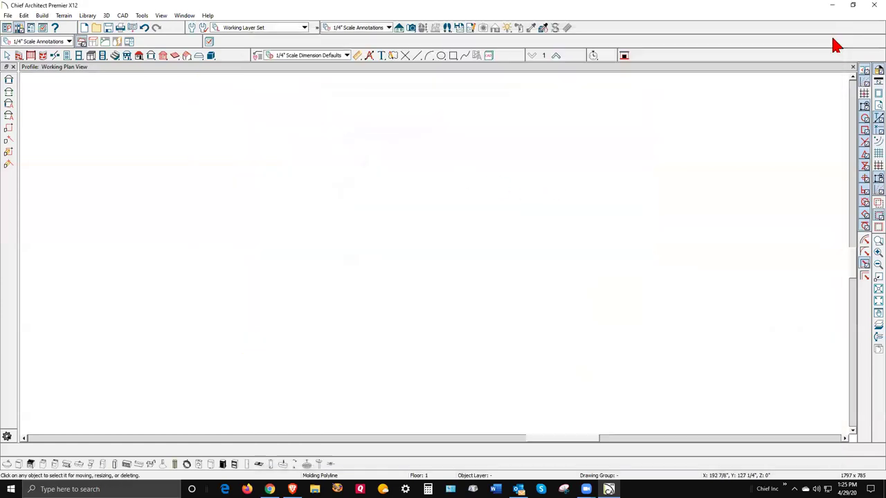
Open the Siding-4, T-111 wall type definition from the plan's exterior wall defaults
click(21, 18)
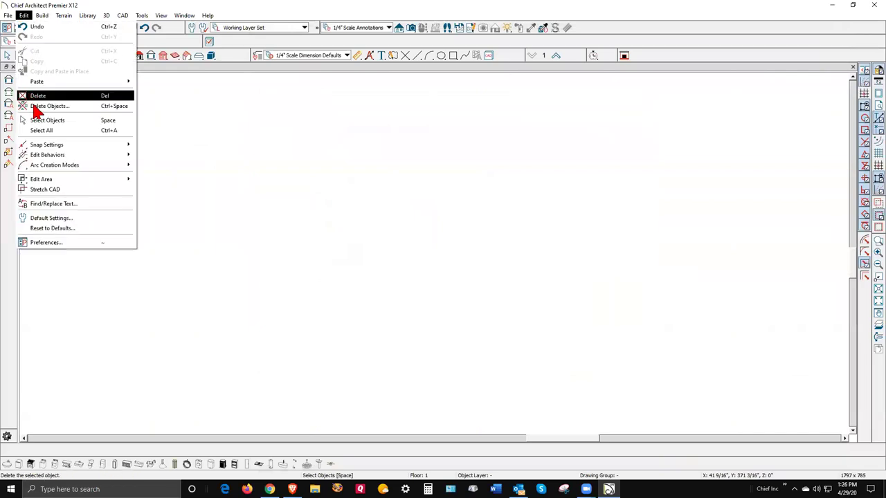
click(60, 220)
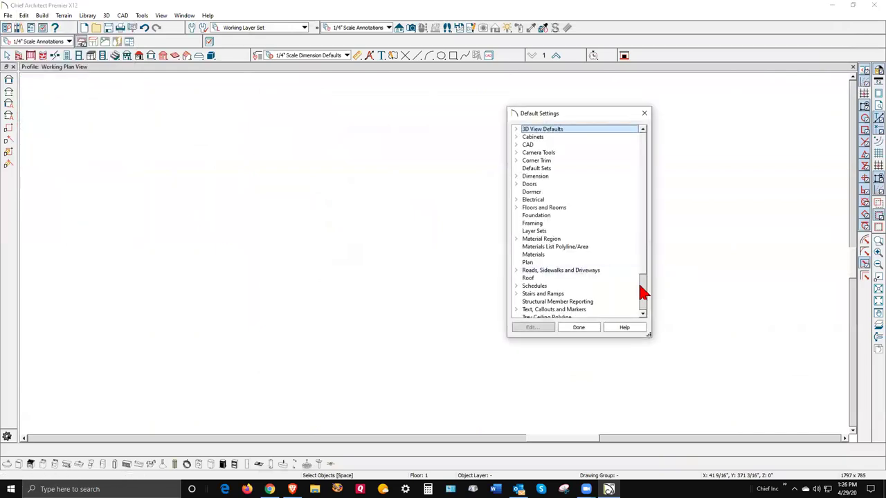
scroll(613, 251, down, 2)
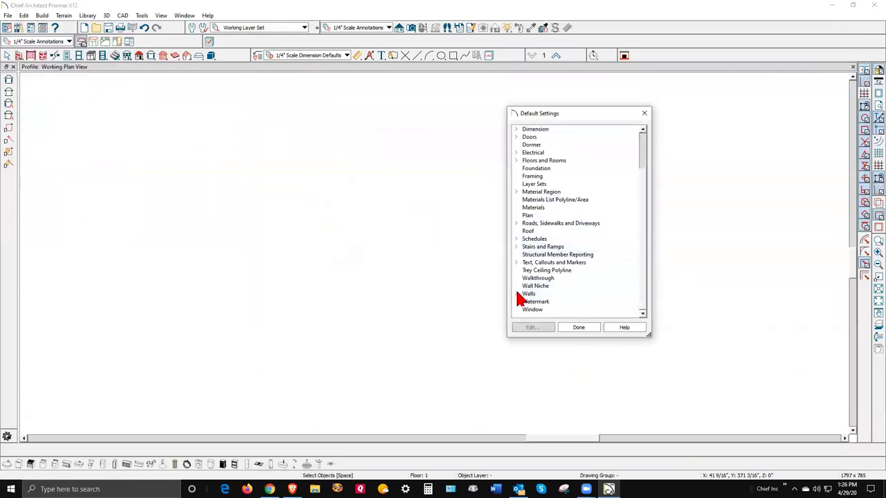
click(514, 294)
click(537, 311)
click(533, 327)
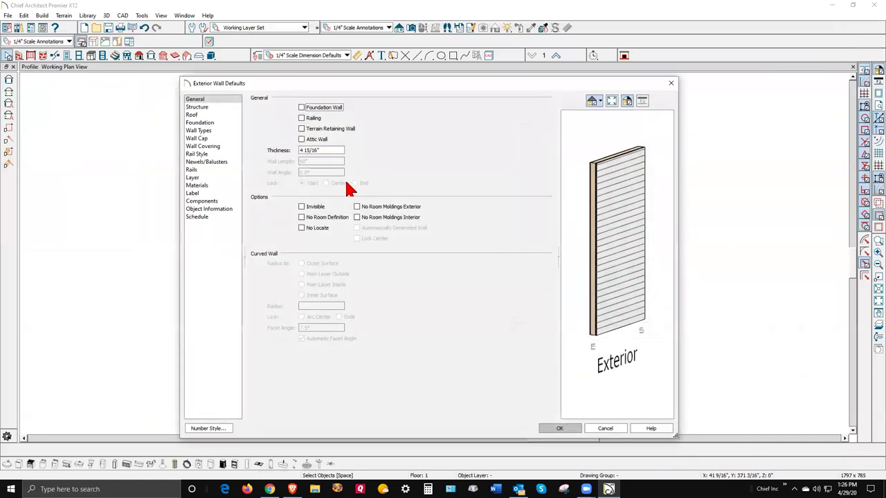
click(212, 131)
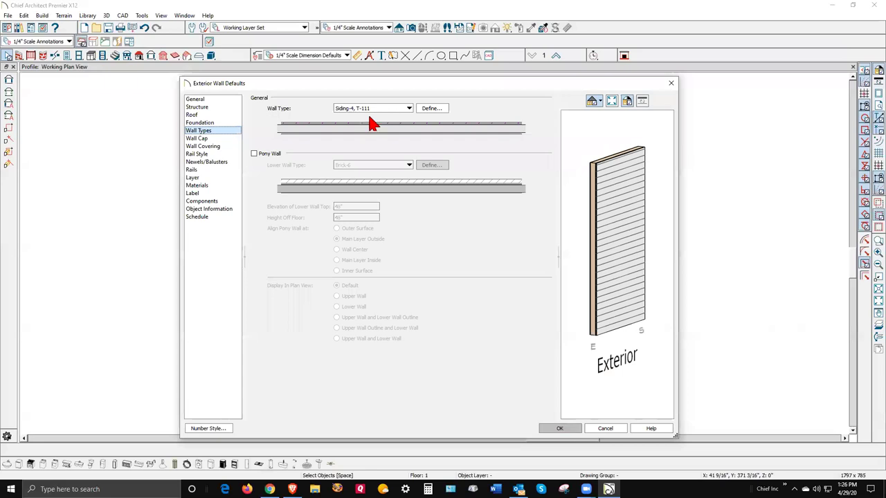
click(436, 109)
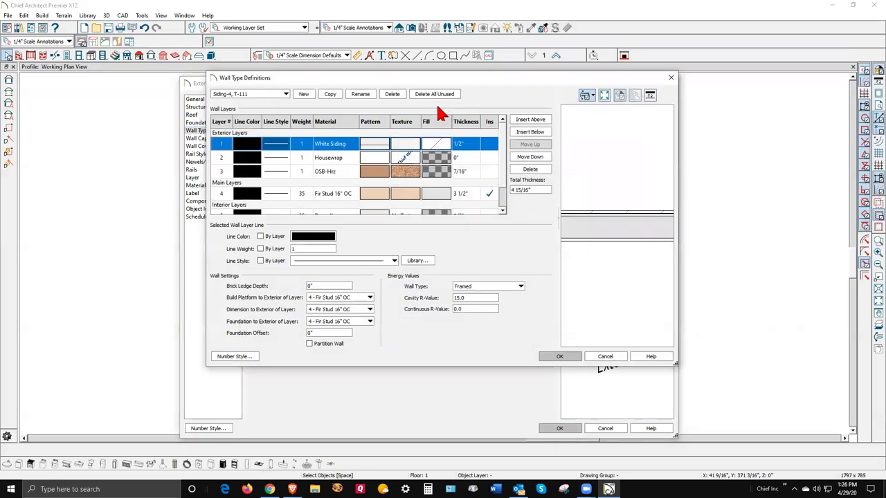
Start choosing a new material for exterior layer 1 and expand the -My Materials folder in the User Catalog
click(399, 149)
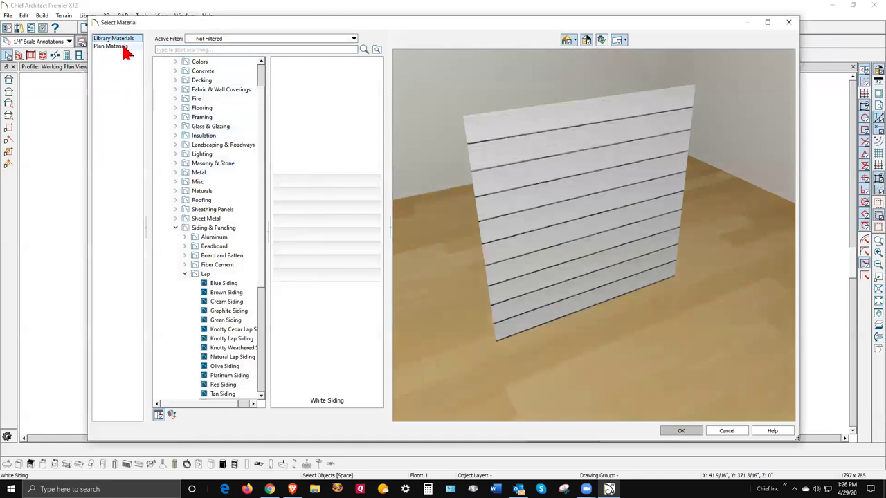
scroll(263, 86, up, 2)
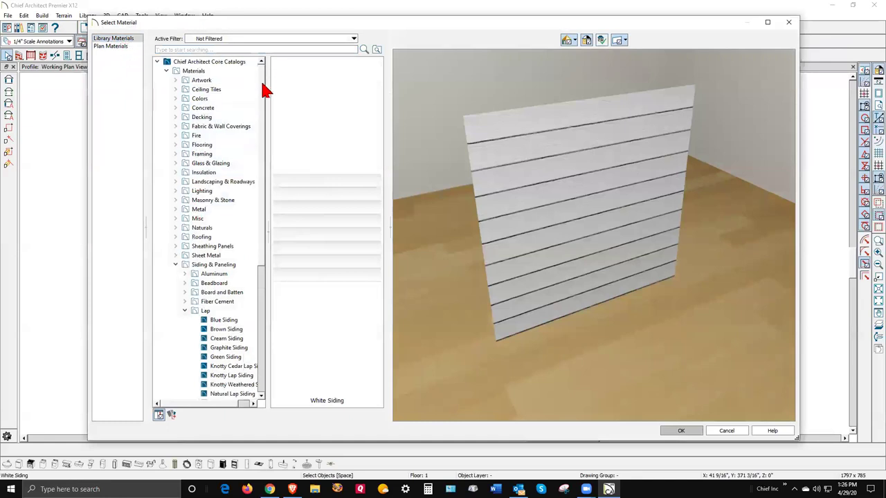
drag(263, 221, 270, 359)
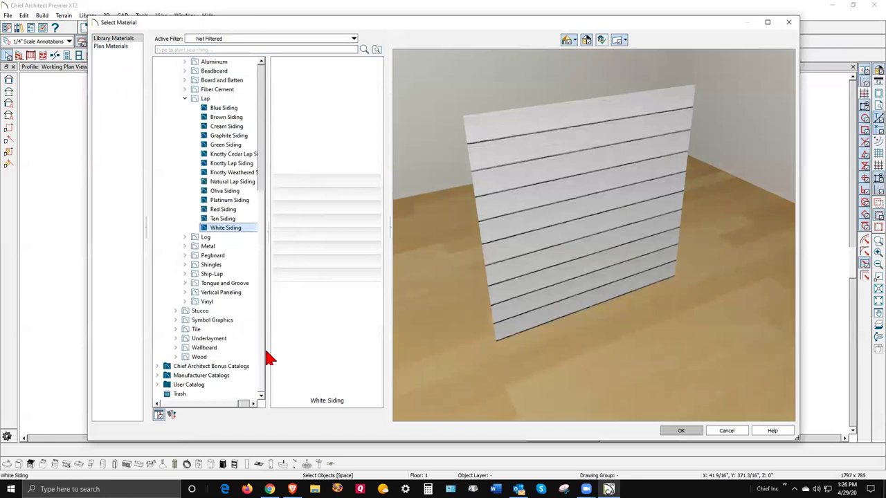
click(157, 384)
scroll(196, 294, down, 2)
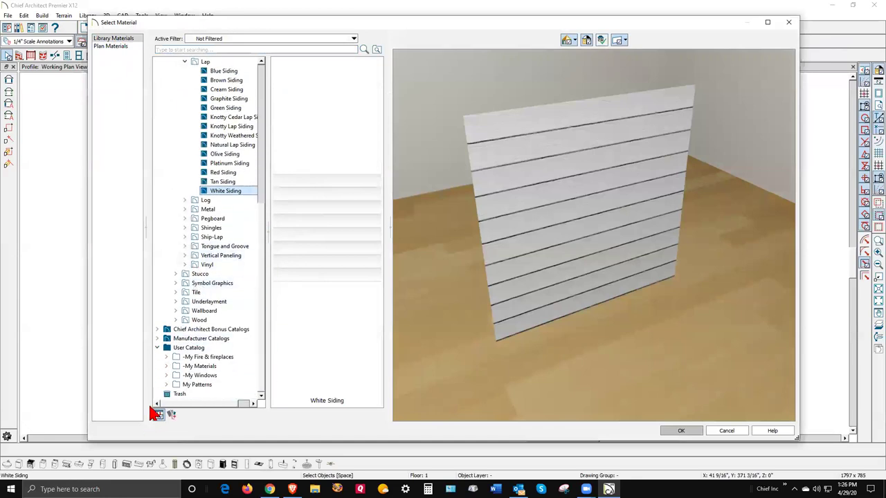
click(166, 366)
Set the exterior layer 1 material to Board N Batt-Sam from the -My Materials folder
scroll(174, 305, down, 8)
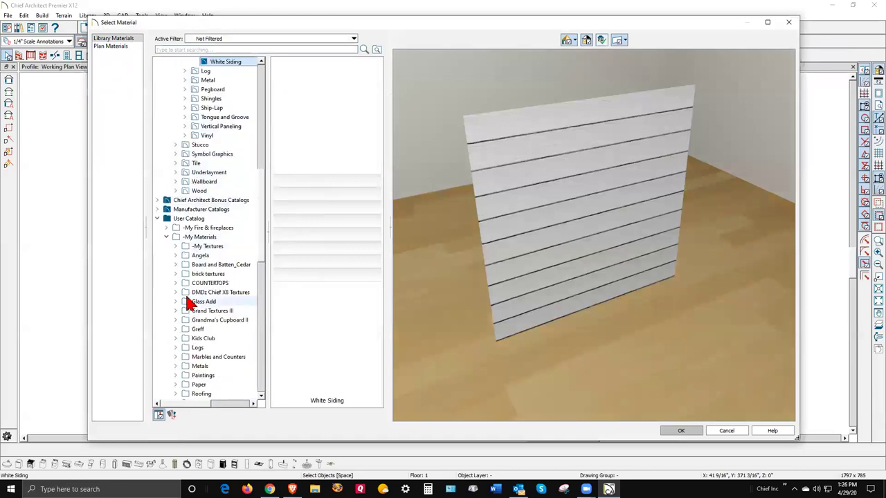
scroll(191, 309, down, 4)
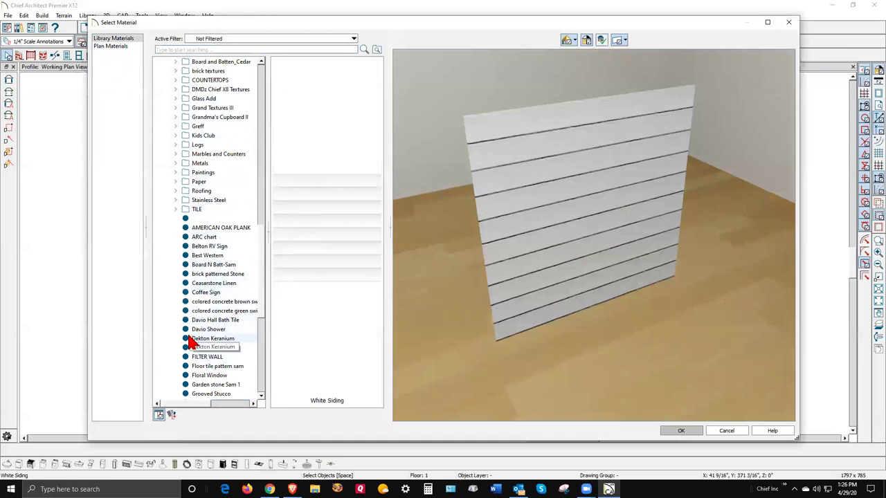
scroll(193, 341, down, 4)
scroll(192, 341, down, 4)
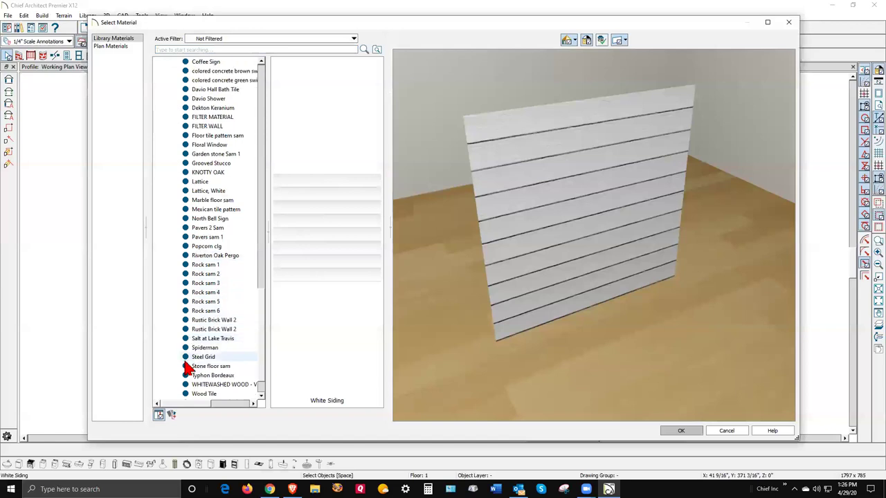
scroll(188, 373, down, 2)
scroll(184, 372, up, 2)
scroll(185, 378, down, 1)
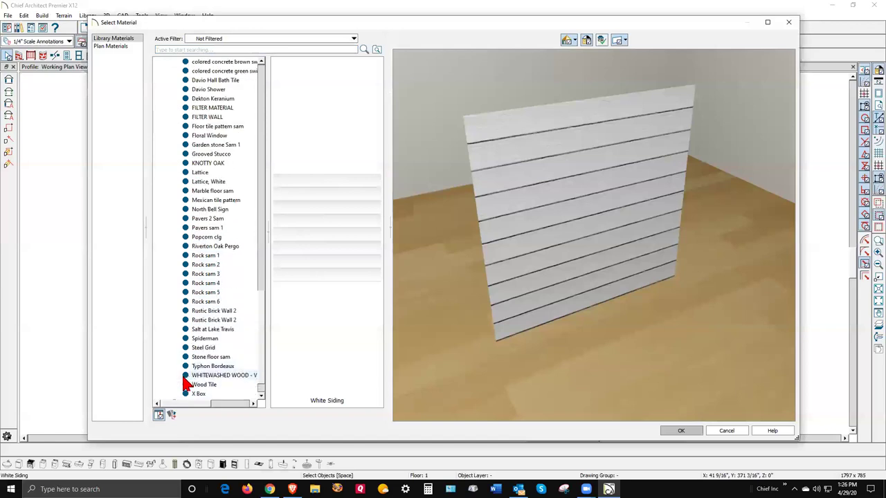
scroll(185, 311, up, 5)
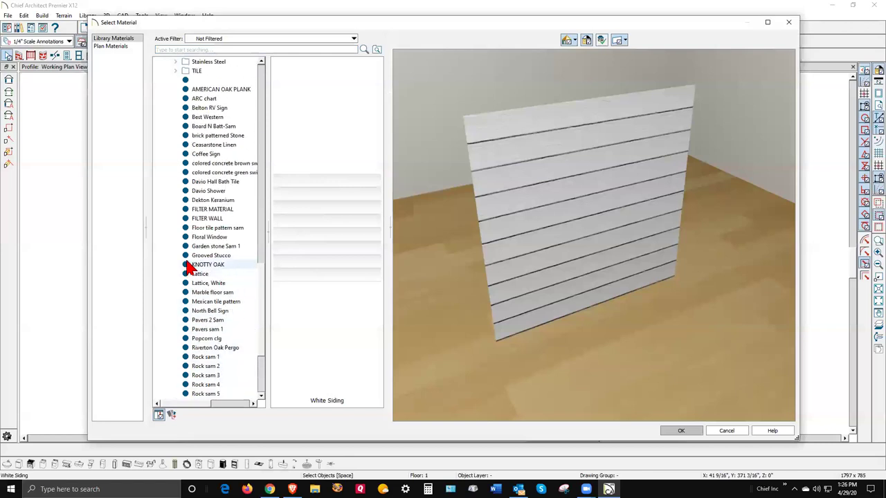
scroll(185, 245, up, 4)
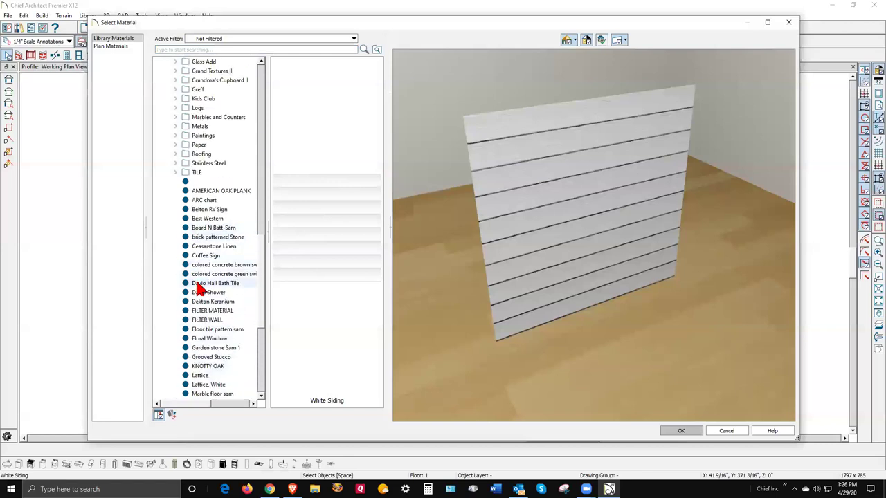
click(216, 229)
click(681, 430)
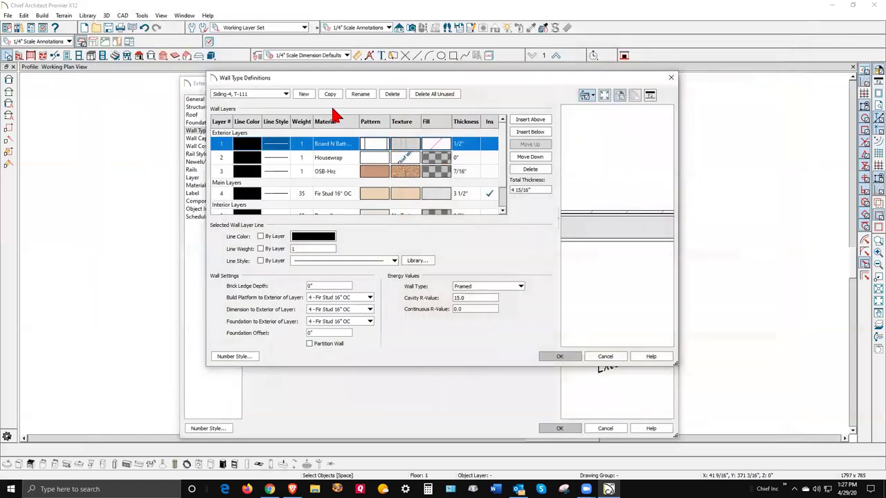
Accept the wall type and exterior wall default changes and close the Profile plan
click(561, 357)
click(562, 428)
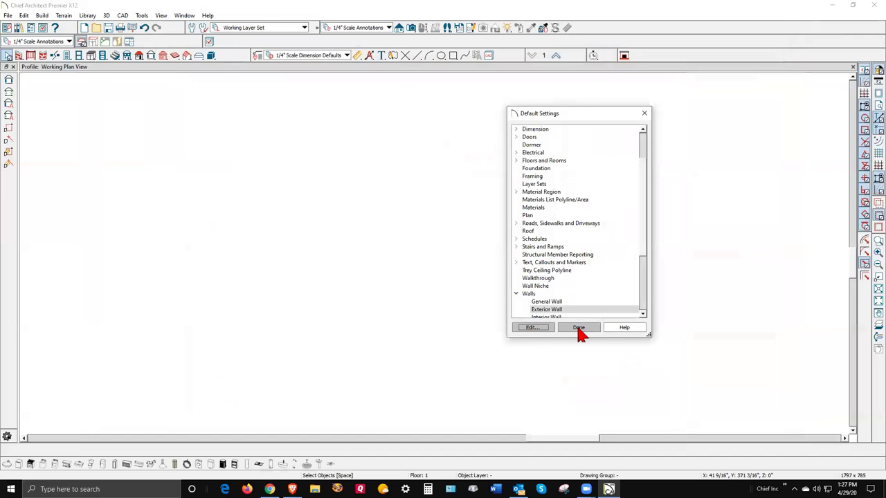
click(578, 328)
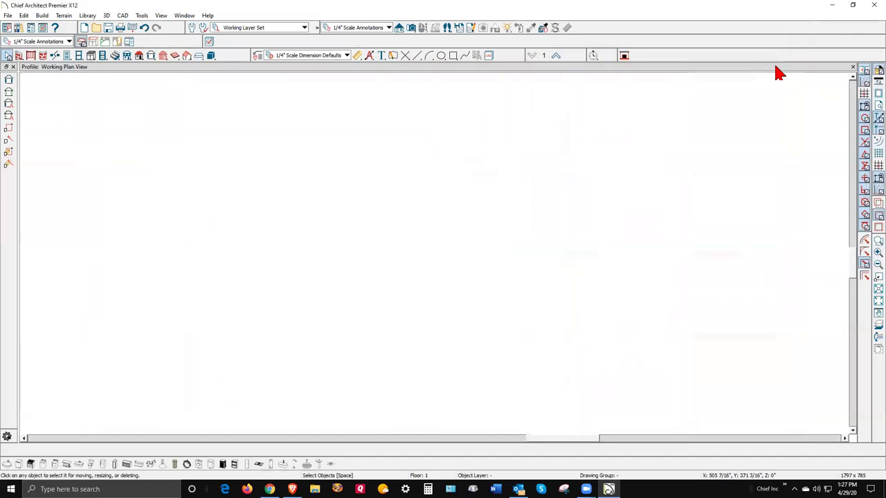
click(853, 67)
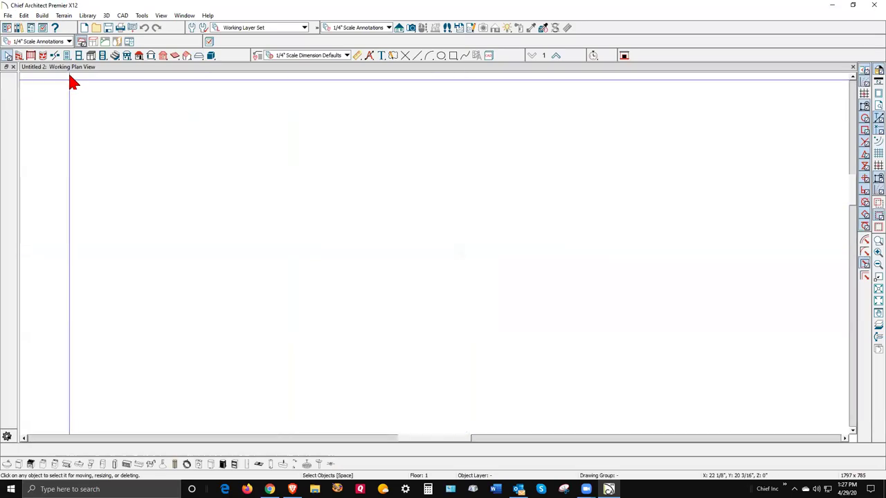
Draw a small closed rectangle of straight exterior walls, about 2'-6 5/8" wide and 1'-11 1/16" deep, in the Untitled 2 plan
click(19, 55)
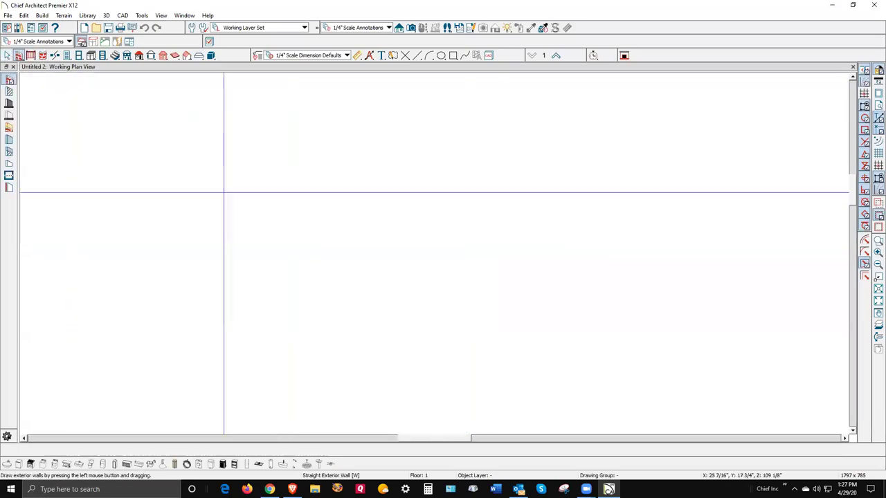
drag(277, 235, 516, 239)
scroll(516, 239, down, 5)
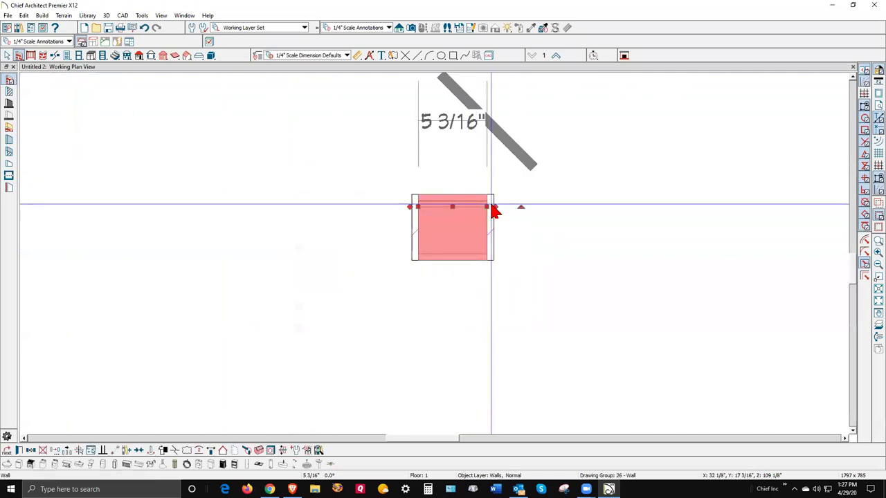
drag(494, 207, 700, 200)
scroll(512, 173, down, 2)
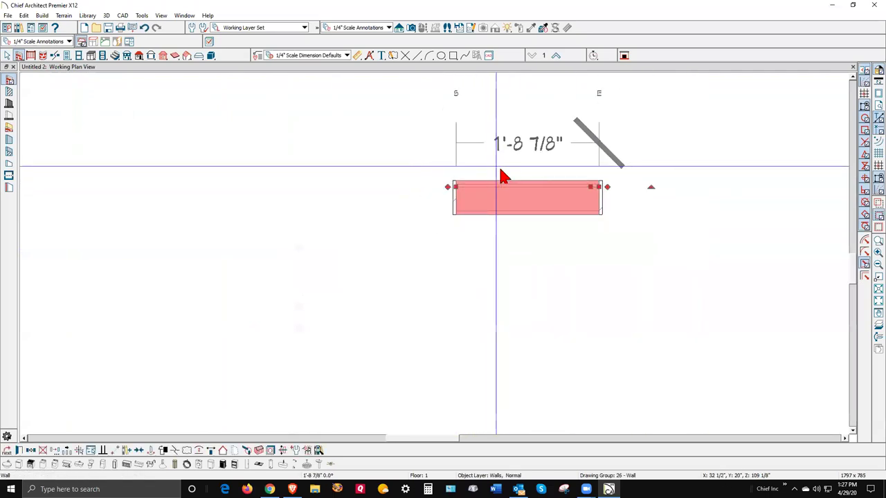
drag(602, 186, 389, 187)
click(533, 214)
drag(451, 199, 388, 190)
scroll(387, 111, down, 2)
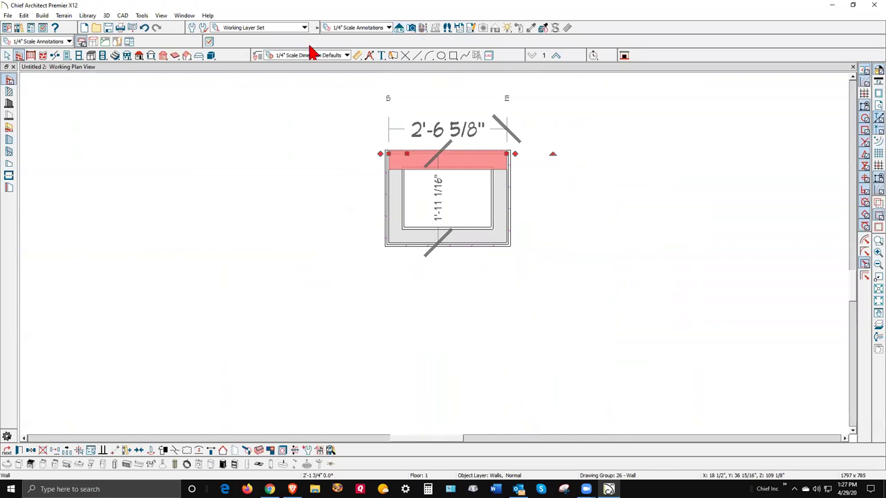
Examine the siding on the drawn walls from several sides in a perspective full overview, and close the camera view
click(411, 29)
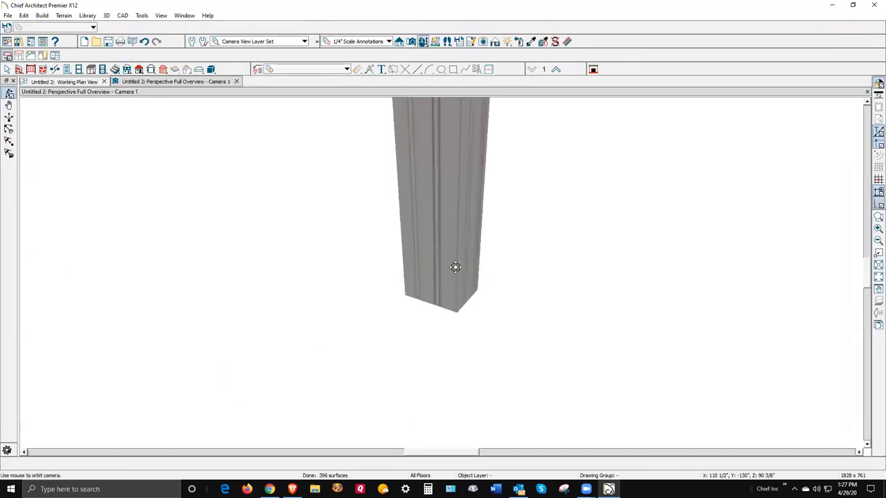
scroll(458, 265, up, 2)
scroll(453, 260, down, 3)
scroll(455, 170, up, 3)
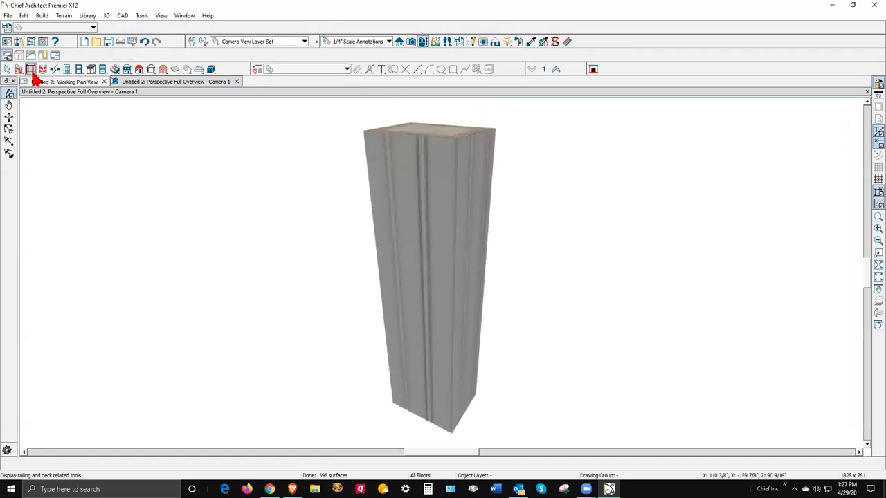
drag(364, 190, 479, 204)
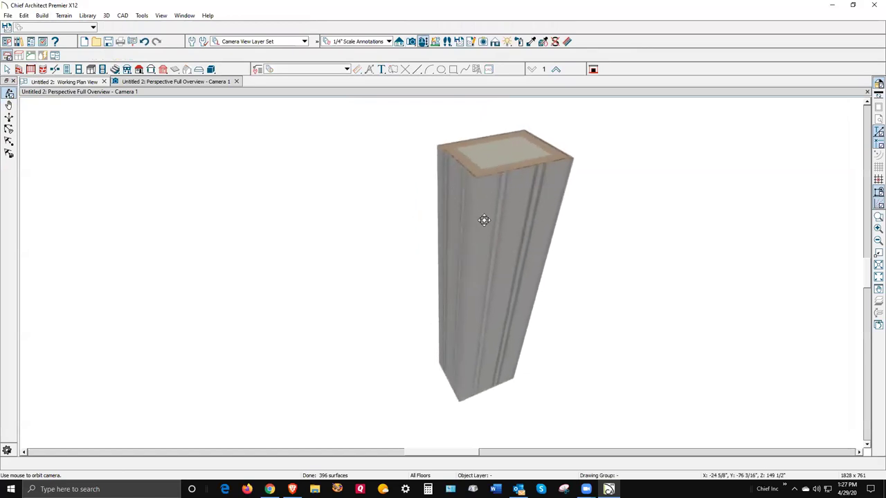
drag(483, 220, 475, 207)
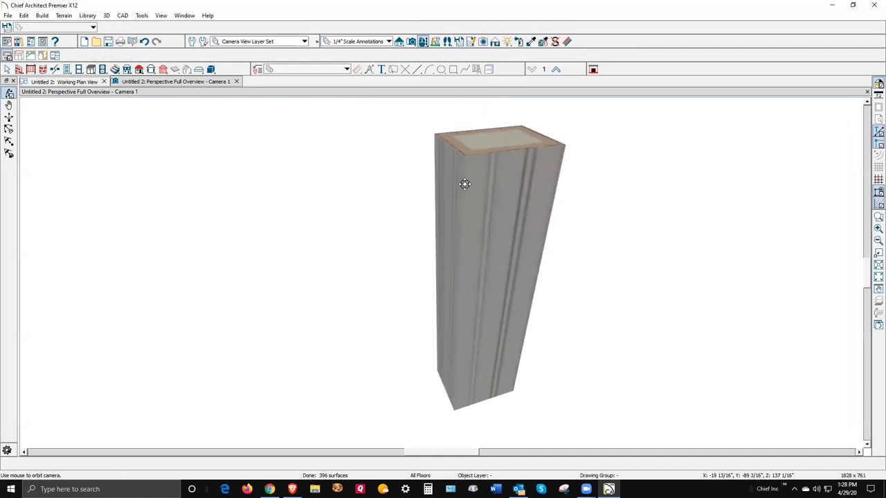
drag(472, 186, 399, 168)
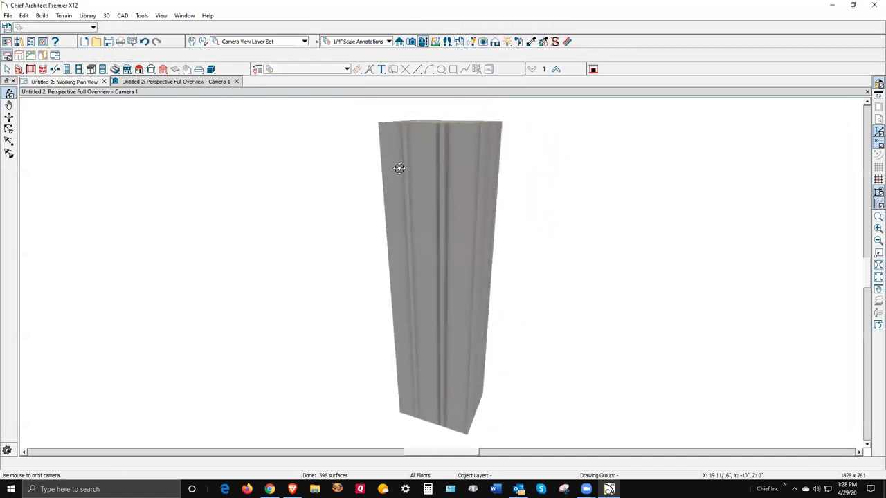
click(867, 92)
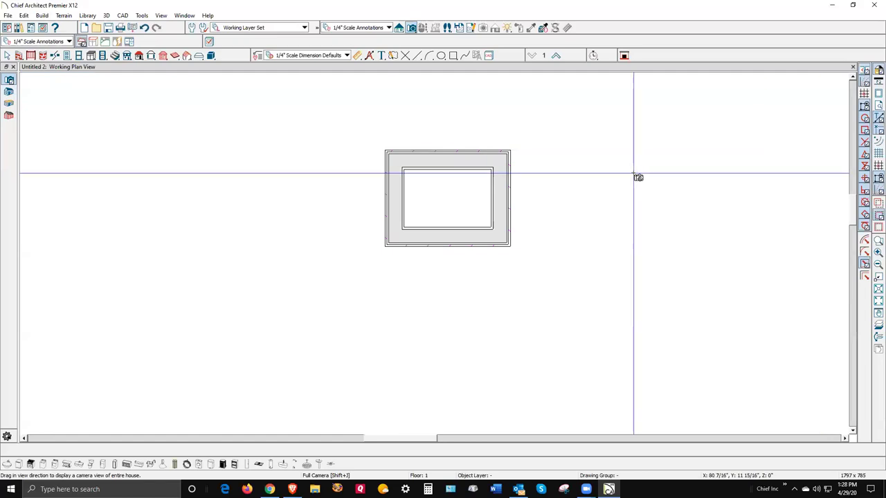